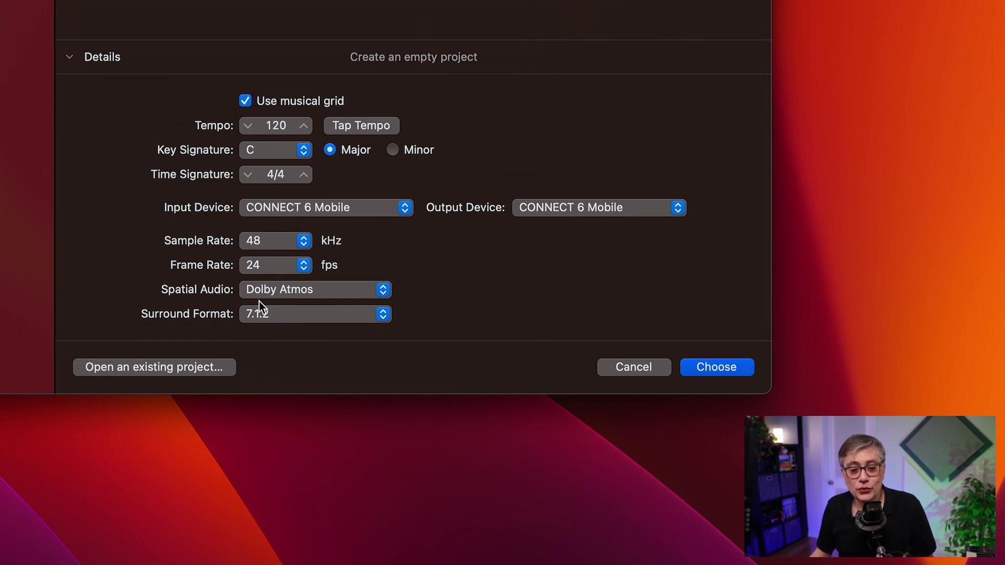
# Create an empty project with Dolby Atmos spatial audio and 7.1.2 surround format, and add one audio track with surround input and output.
pyautogui.click(317, 292)
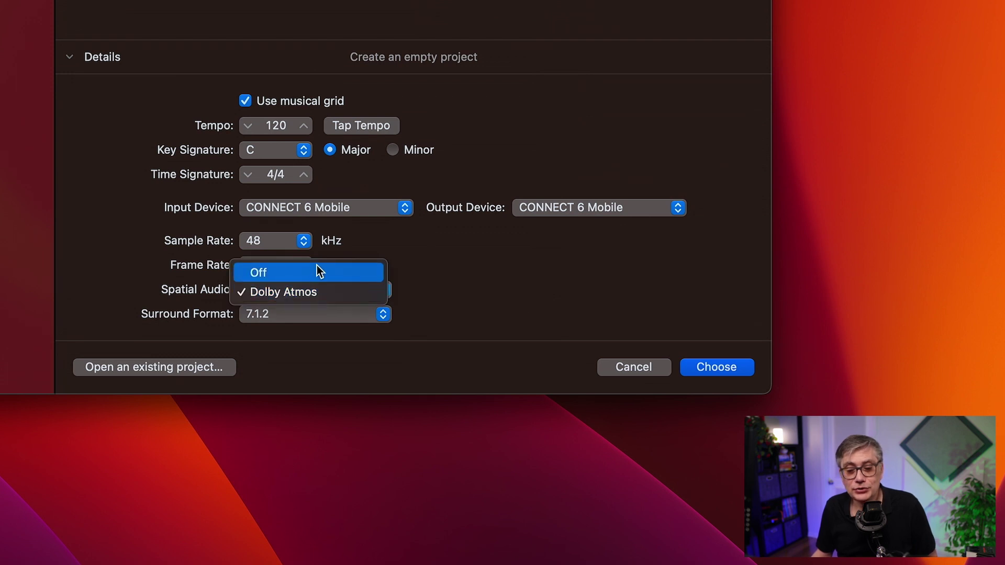
pyautogui.click(471, 294)
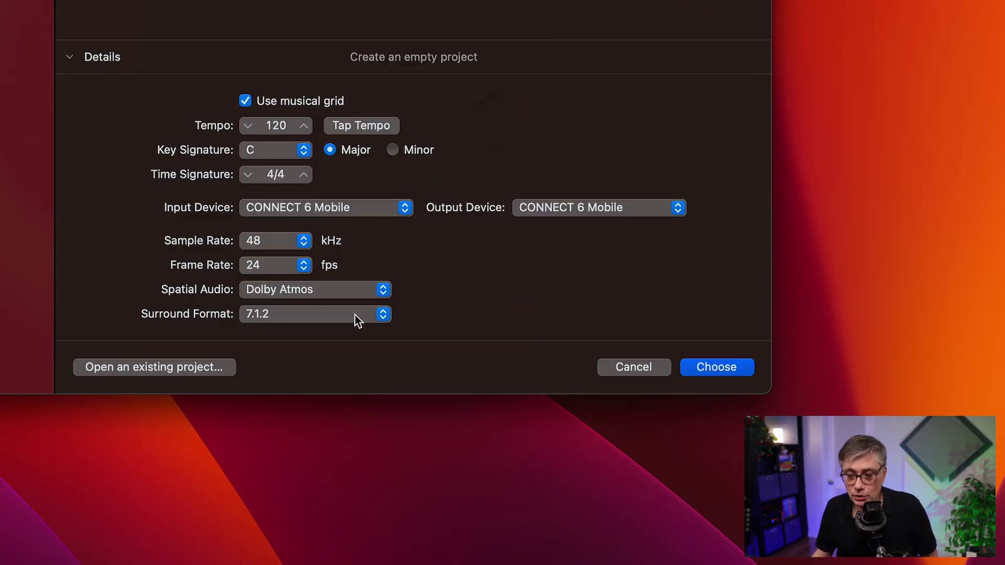
pyautogui.click(323, 314)
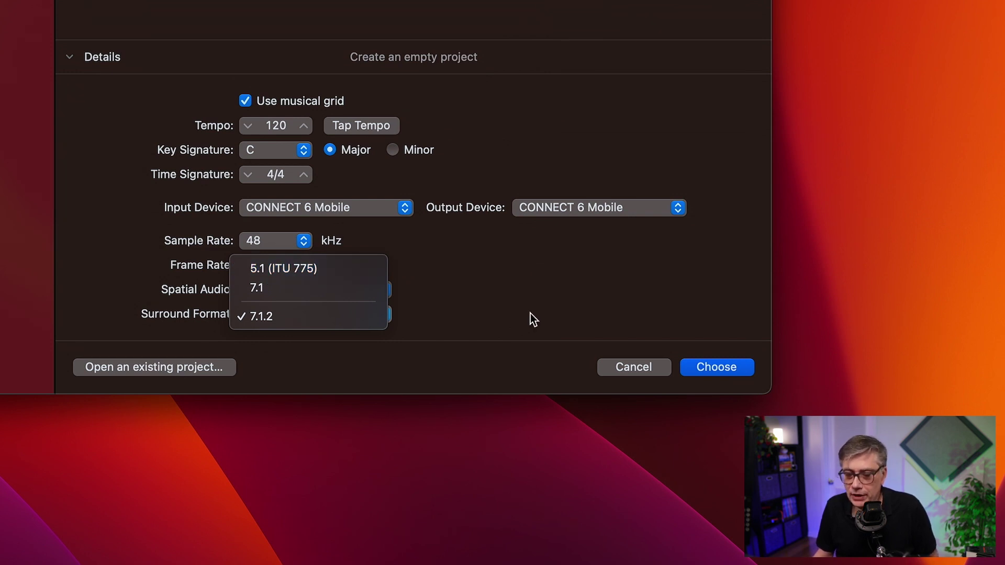
pyautogui.click(270, 316)
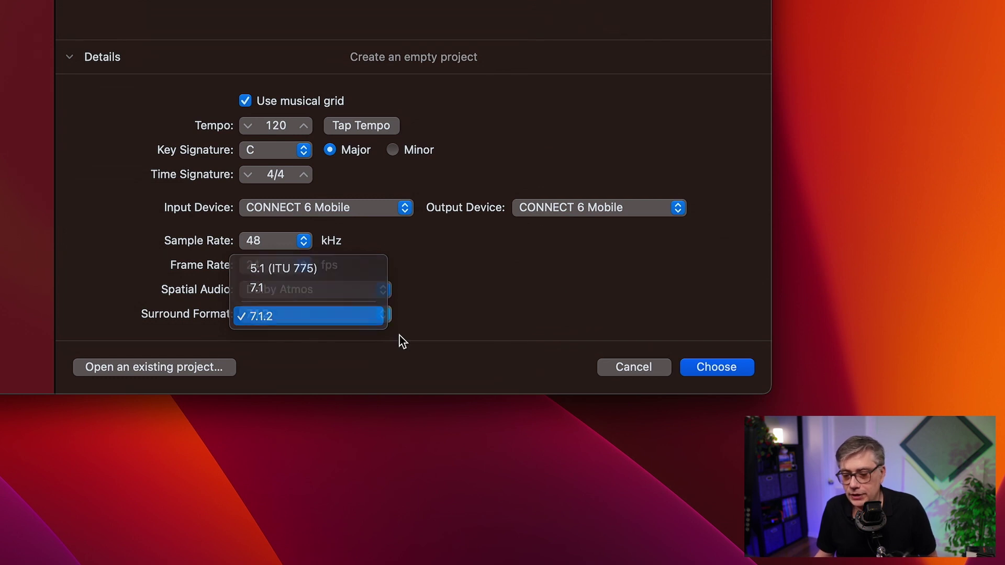
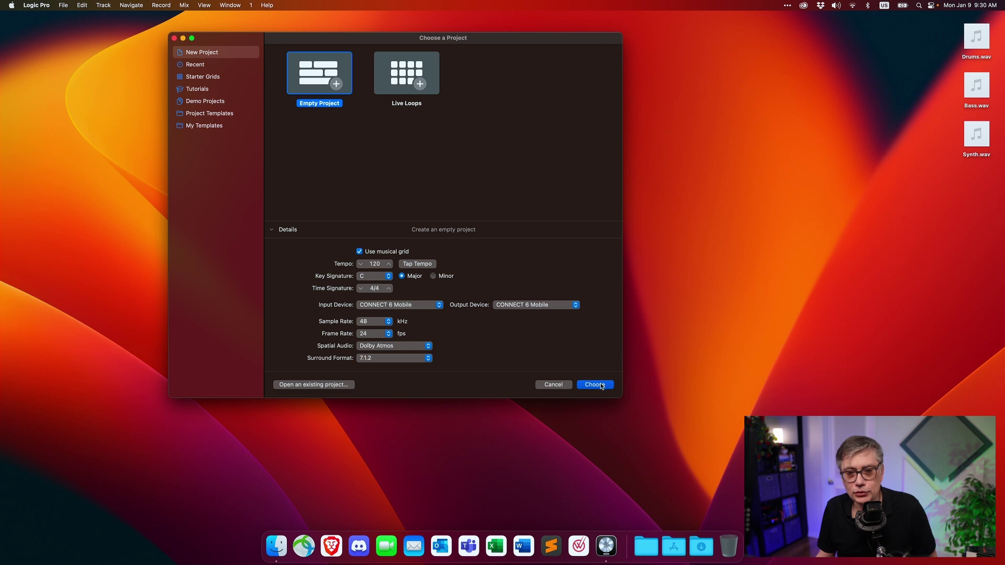
pyautogui.click(601, 385)
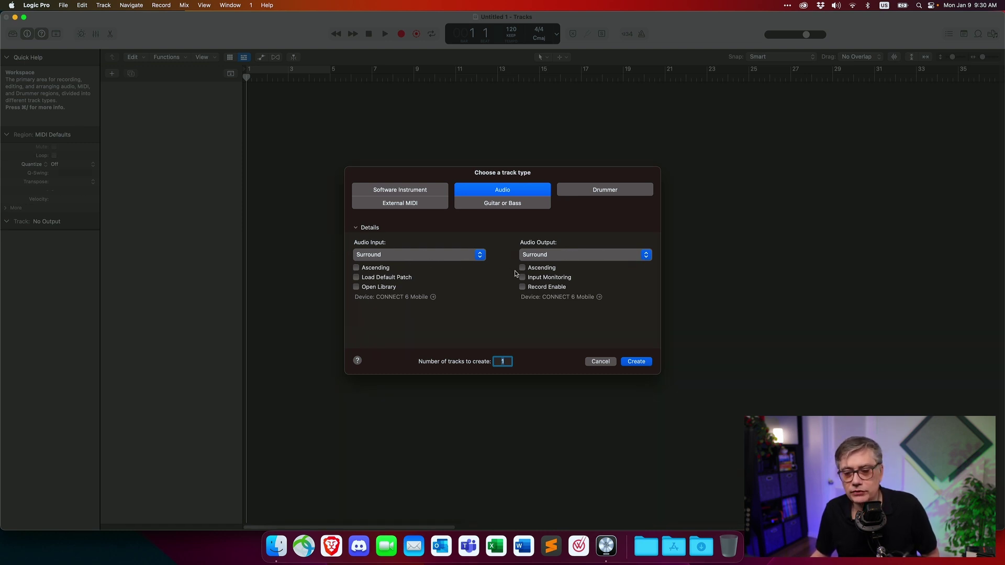
pyautogui.click(643, 363)
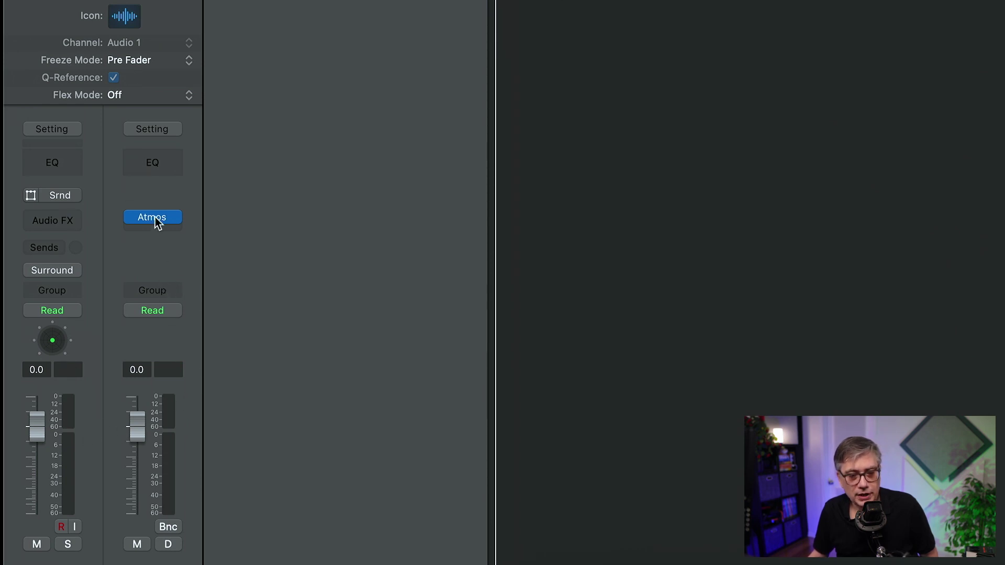
# Open the Dolby Atmos plug-in on the master channel and view its monitoring format options.
pyautogui.moveTo(159, 224); pyautogui.dragTo(156, 215)
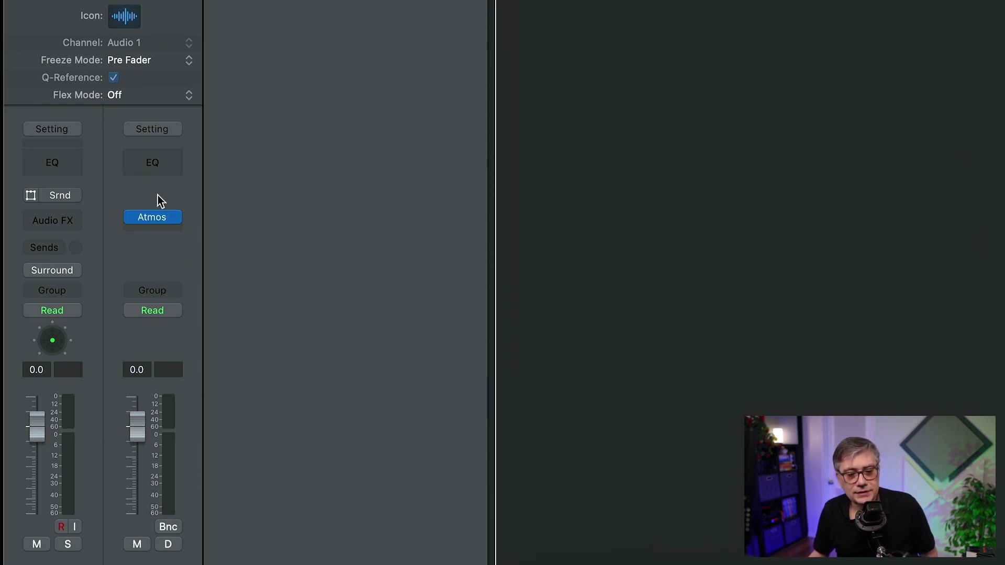
pyautogui.moveTo(175, 219)
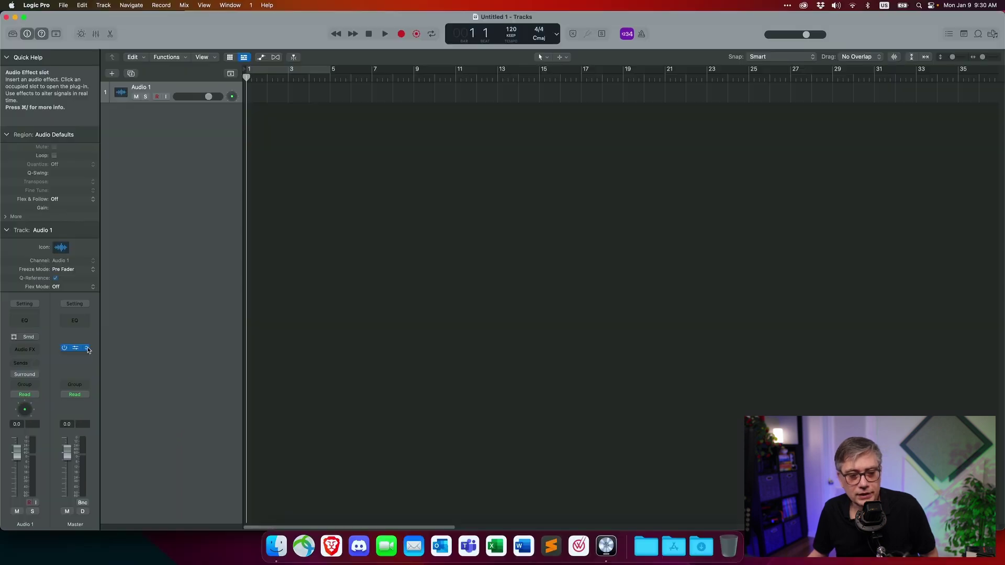
pyautogui.click(75, 349)
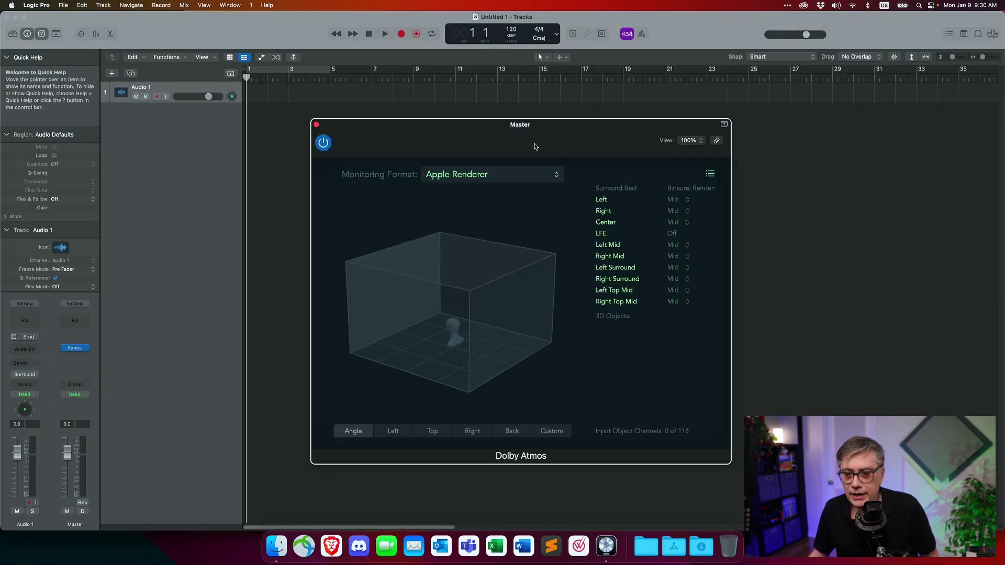
pyautogui.moveTo(564, 124); pyautogui.dragTo(538, 103)
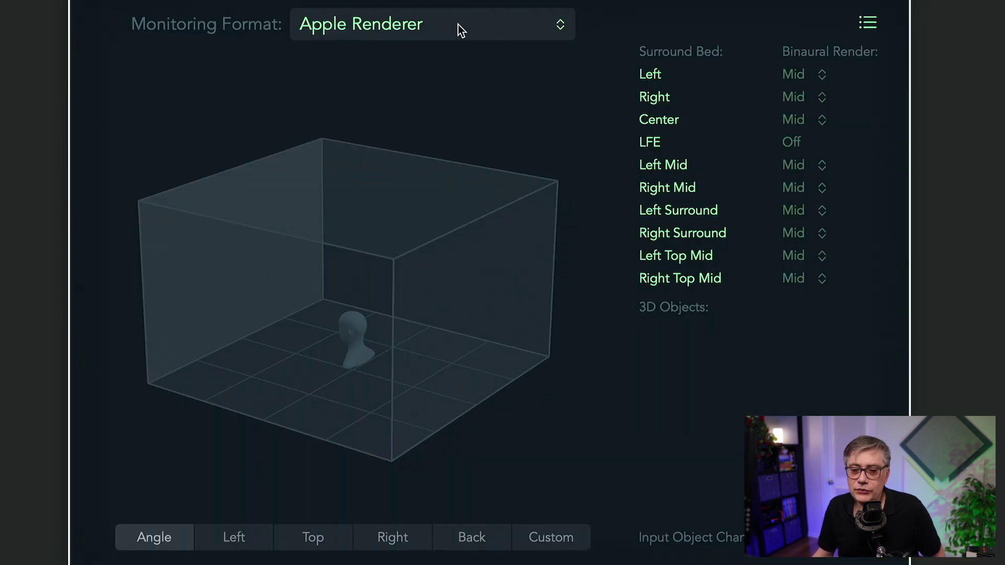
pyautogui.click(460, 30)
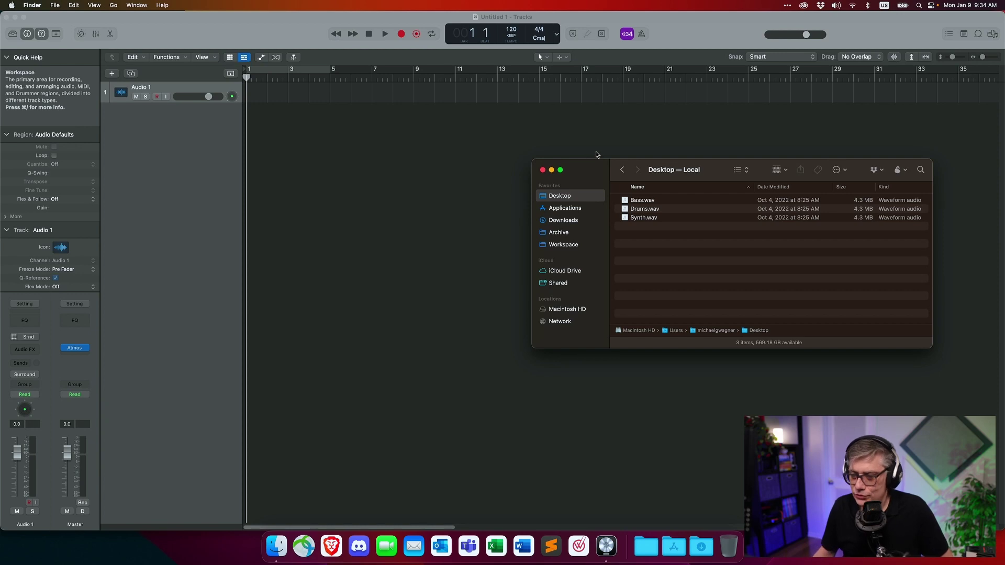
# Place Drums.wav at bar 1 of the audio track and set the cycle range to span the whole drum region.
pyautogui.click(639, 209)
pyautogui.moveTo(639, 211); pyautogui.dragTo(251, 95)
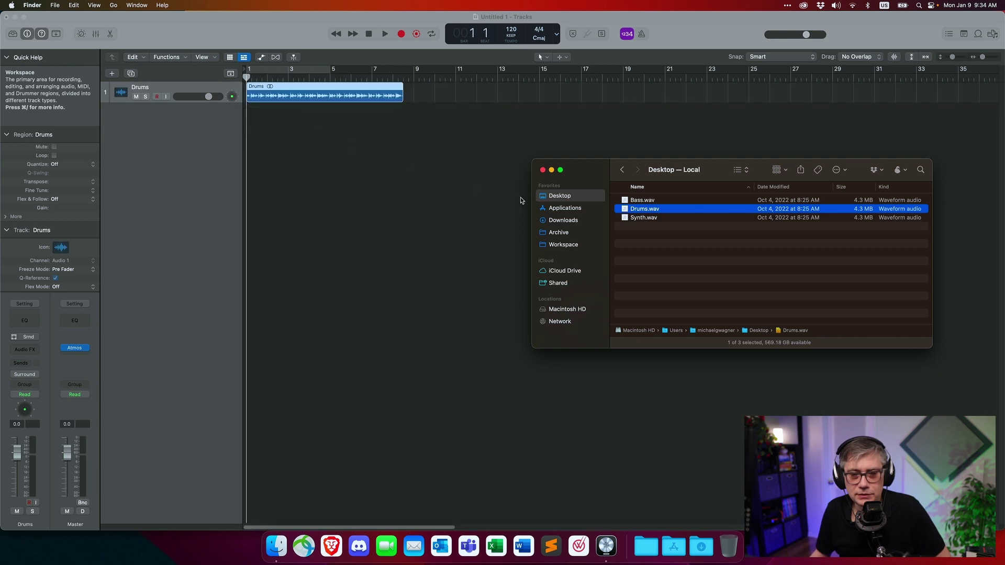
pyautogui.click(322, 74)
pyautogui.moveTo(330, 67); pyautogui.dragTo(403, 67)
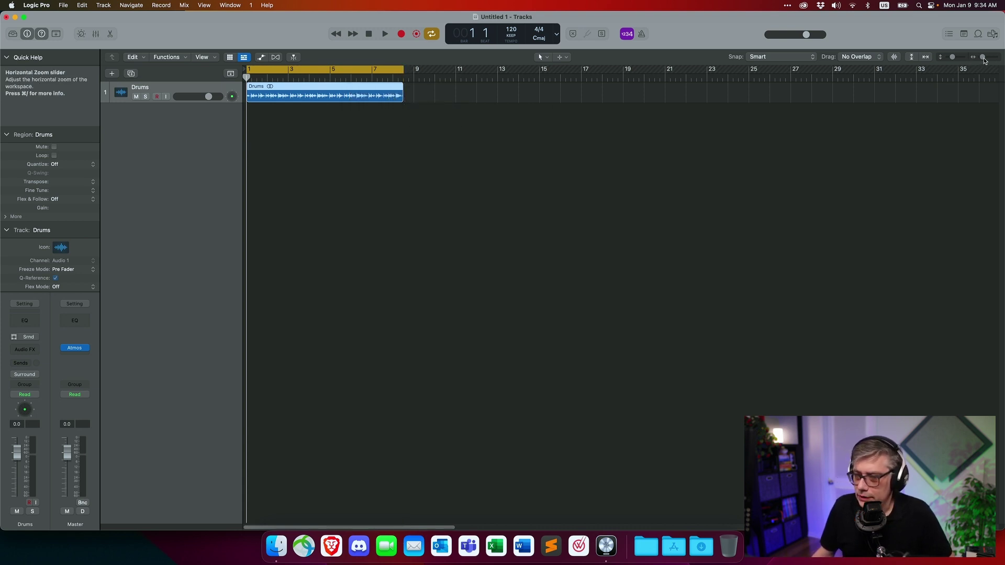
pyautogui.moveTo(984, 60); pyautogui.dragTo(987, 61)
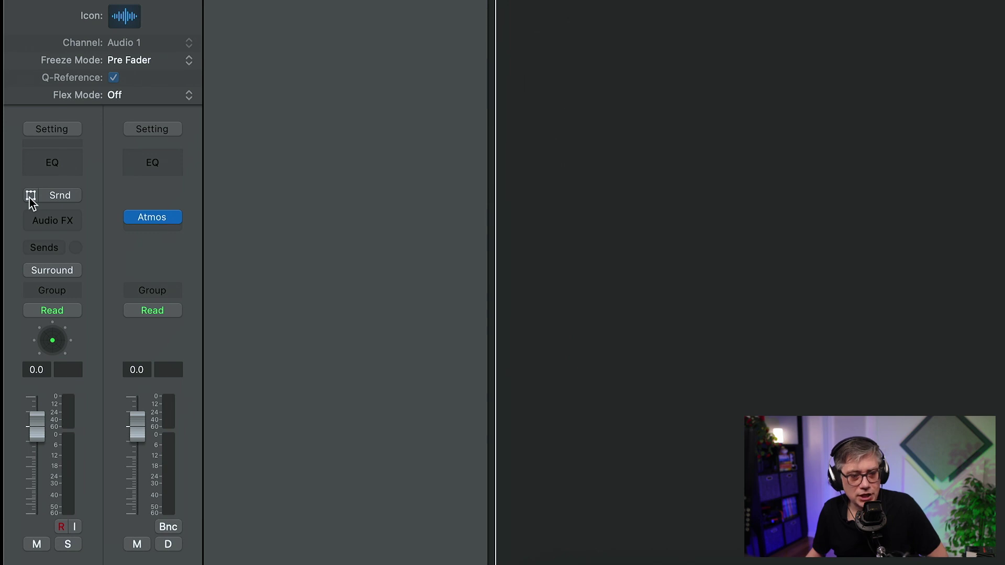
# Set the Drums channel's input format to stereo.
pyautogui.click(30, 198)
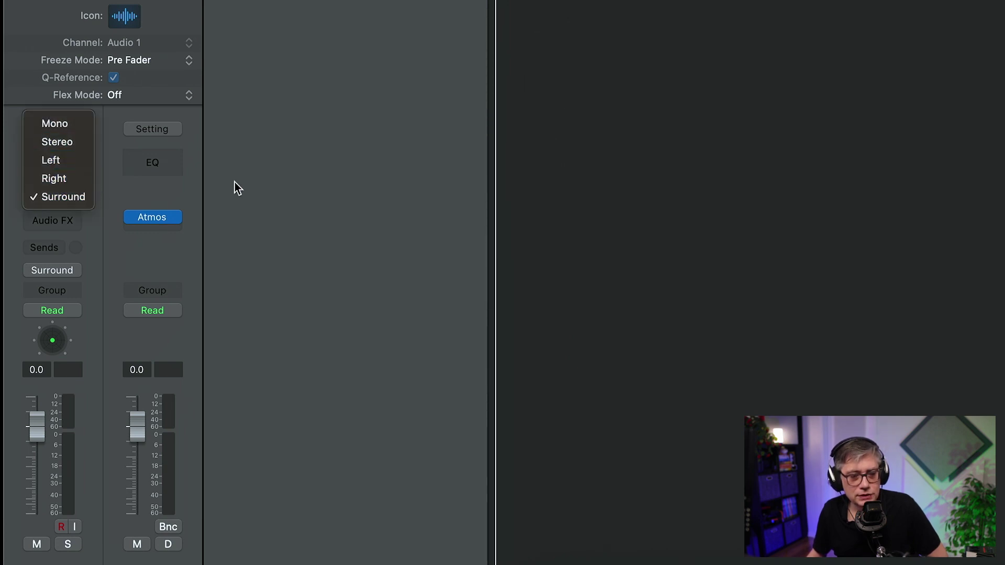
pyautogui.click(174, 190)
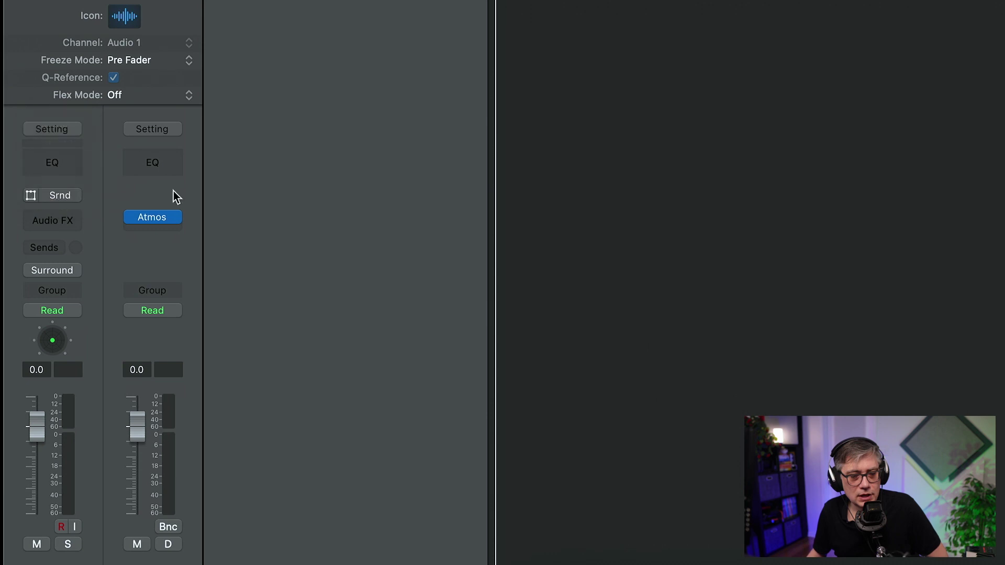
pyautogui.click(31, 197)
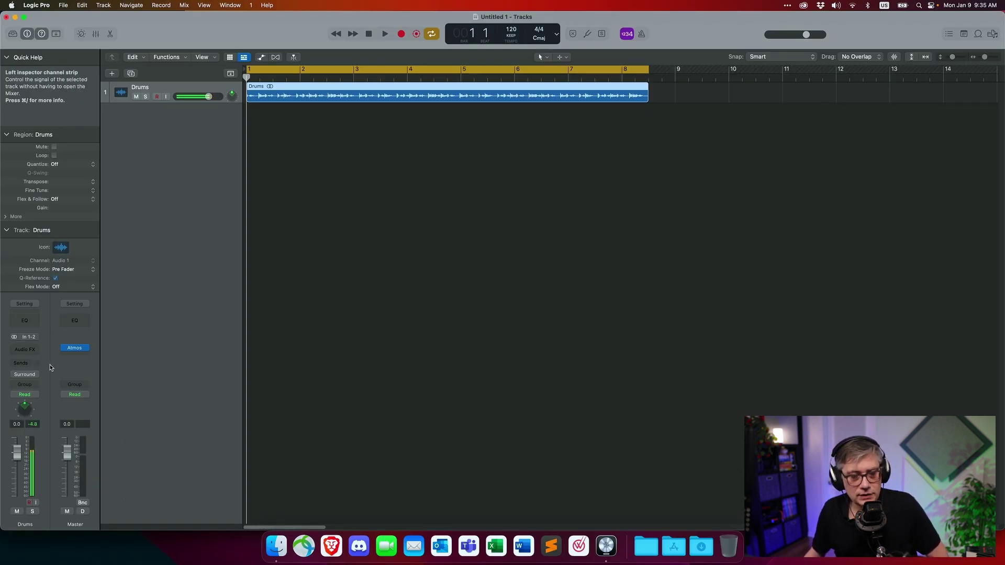
# Open the Drums track's surround panner, start playback and position the sound near front centre, at about +0.5° angle and 0.27 diversity.
pyautogui.doubleClick(25, 413)
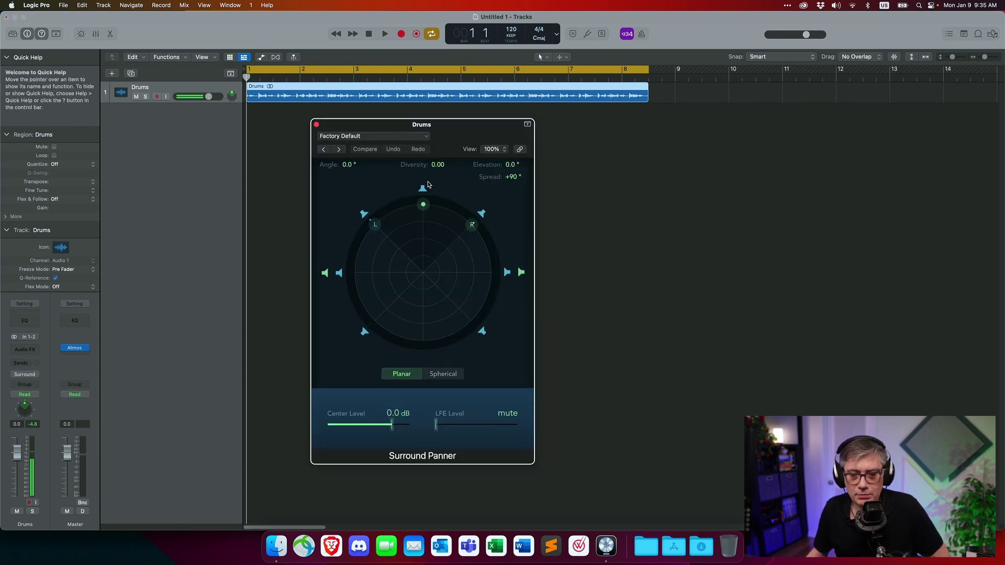
pyautogui.moveTo(424, 206); pyautogui.dragTo(410, 234)
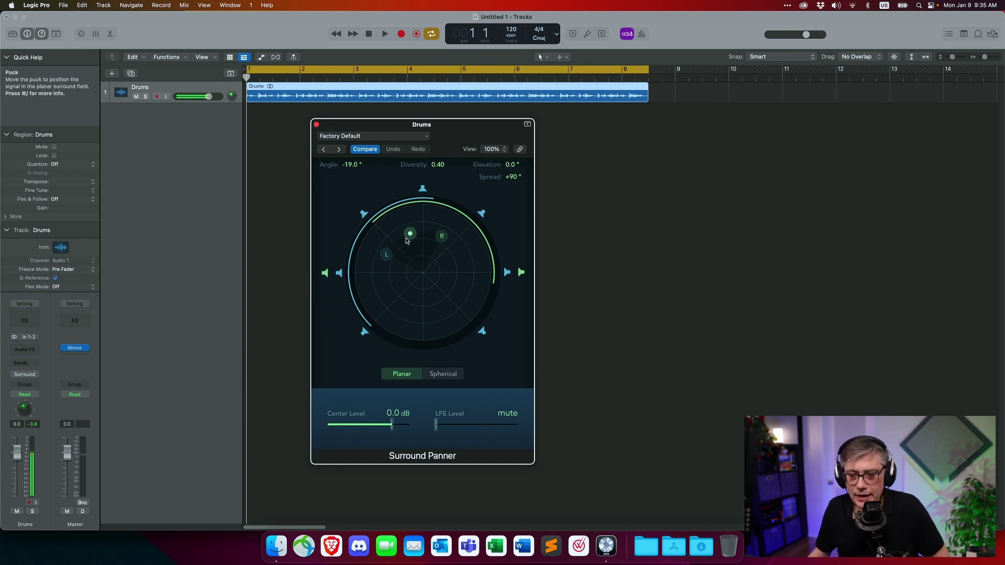
pyautogui.moveTo(410, 234); pyautogui.dragTo(421, 228)
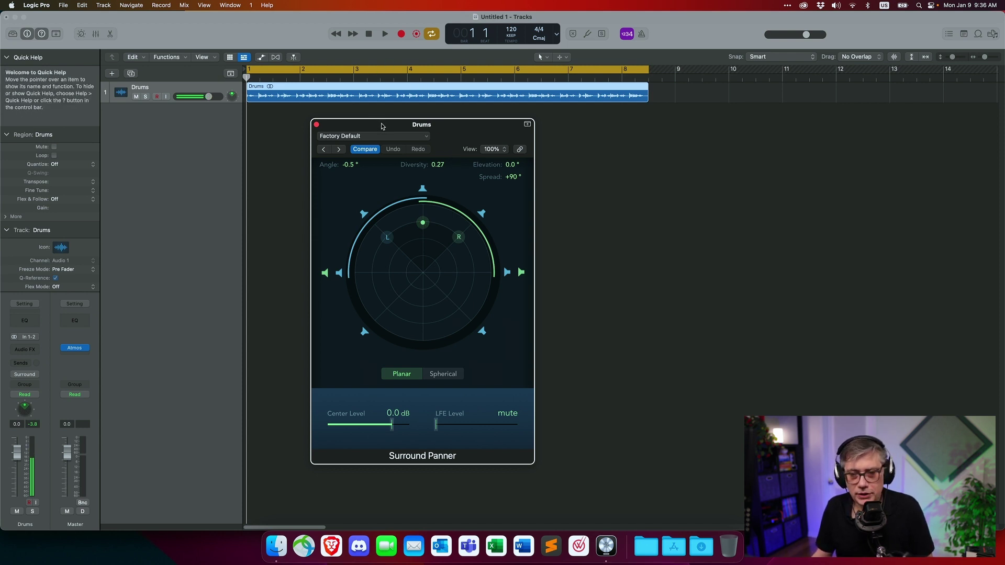
pyautogui.press('space')
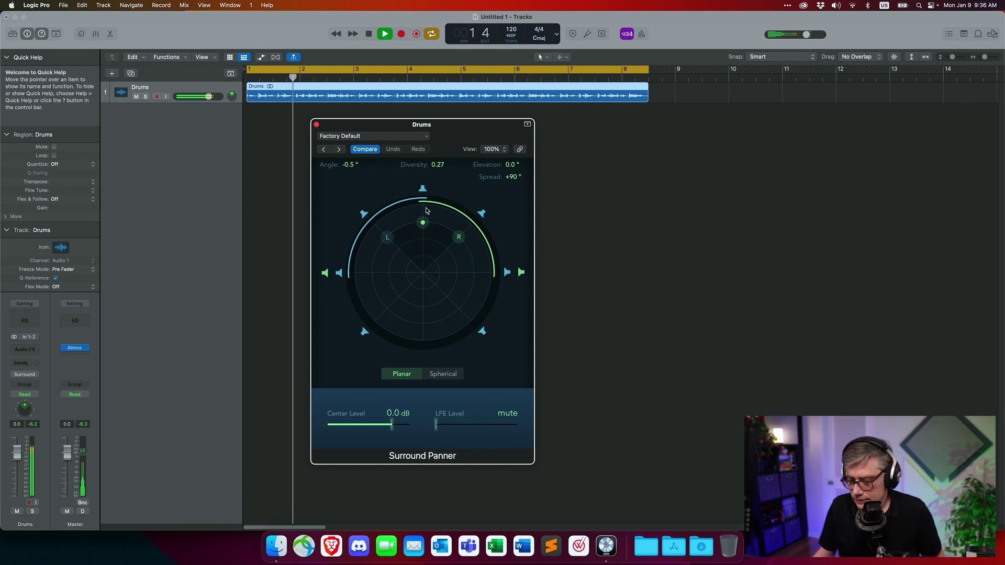
pyautogui.moveTo(422, 223); pyautogui.dragTo(423, 223)
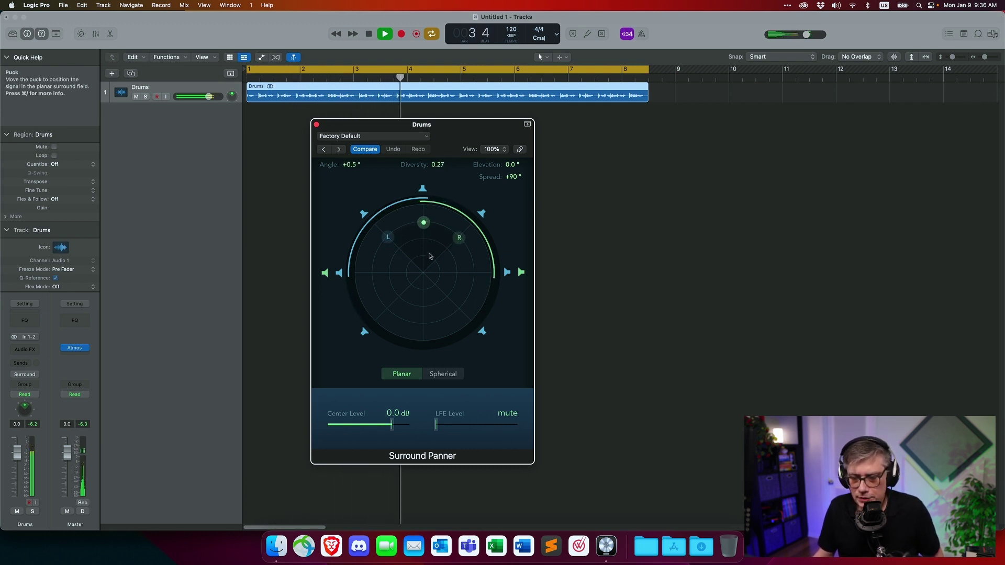
# Raise the Drums sound to about 21.5° elevation at 0° angle in spherical mode, return the panner to planar mode and stop playback.
pyautogui.click(446, 374)
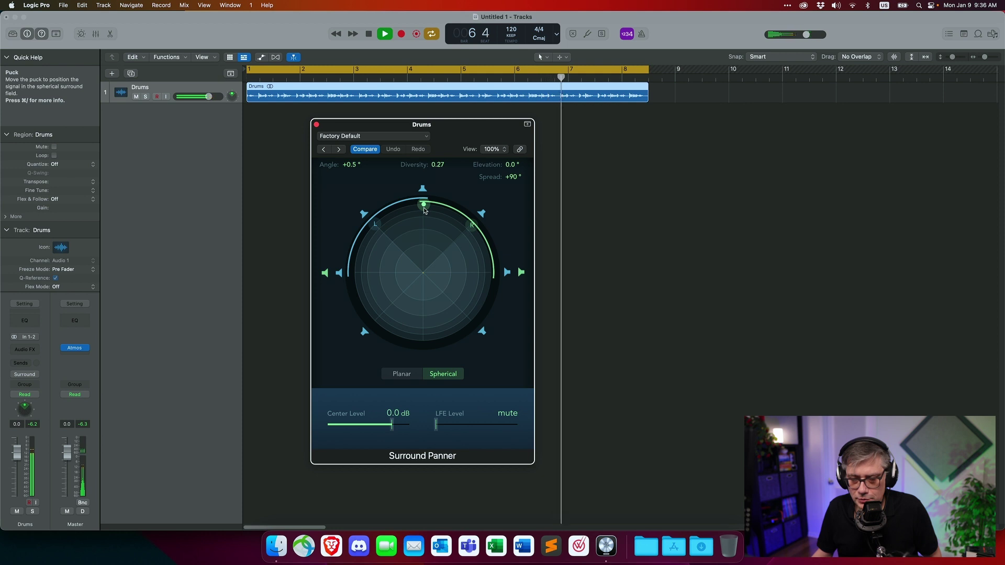
pyautogui.moveTo(424, 208); pyautogui.dragTo(423, 227)
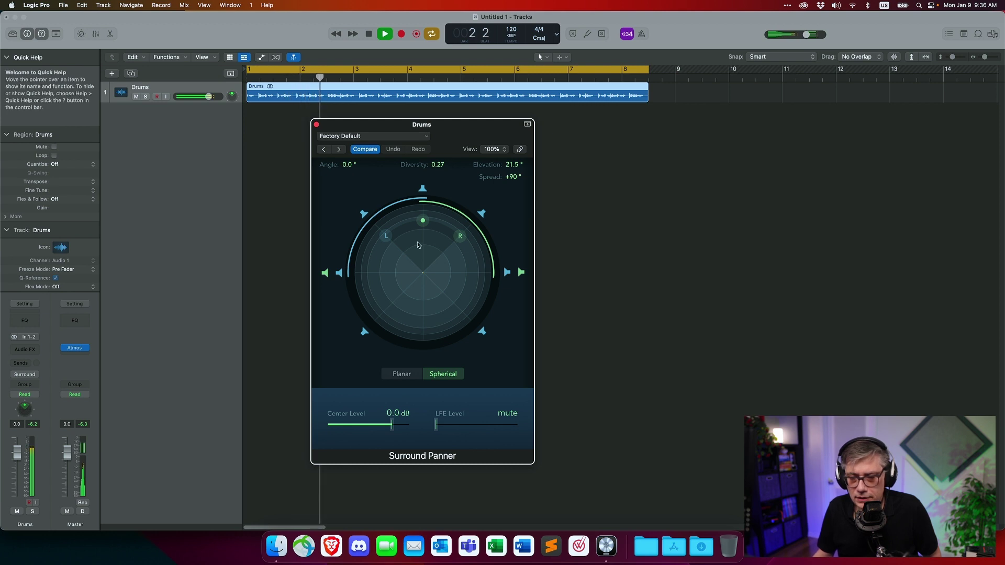
pyautogui.click(404, 374)
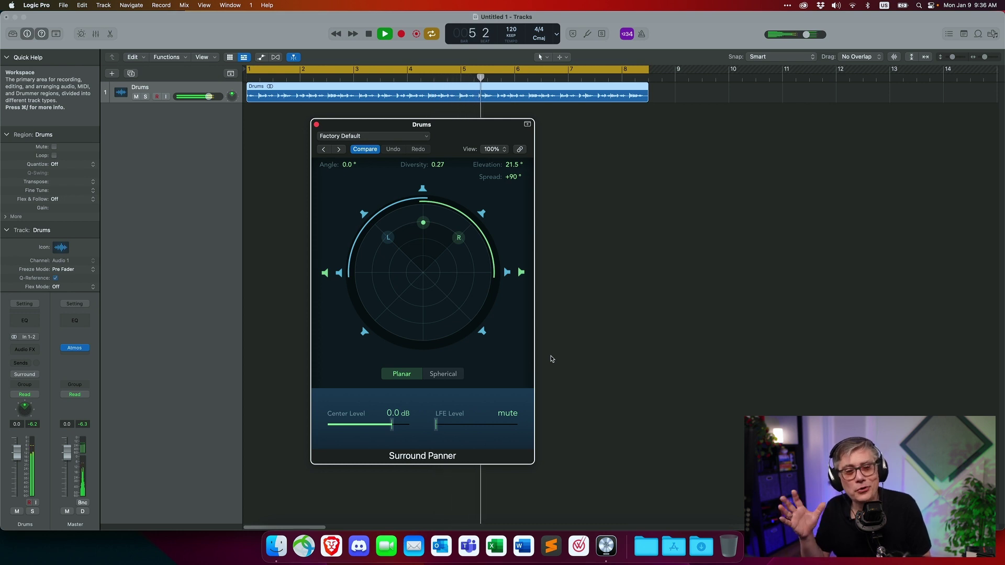
pyautogui.press('space')
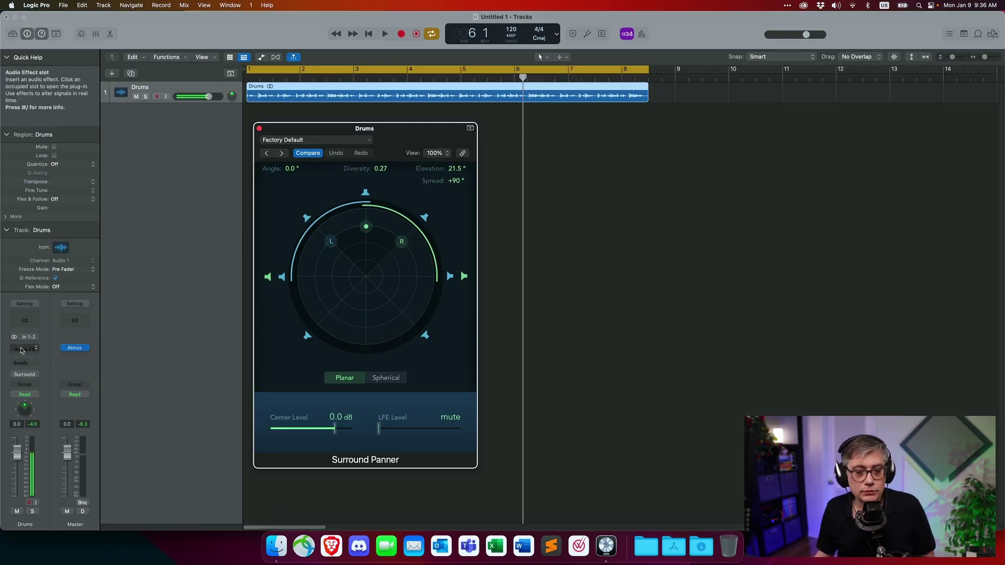
# Check the master channel's Dolby Atmos plug-in alongside the Drums surround panner, and close both windows.
pyautogui.click(75, 348)
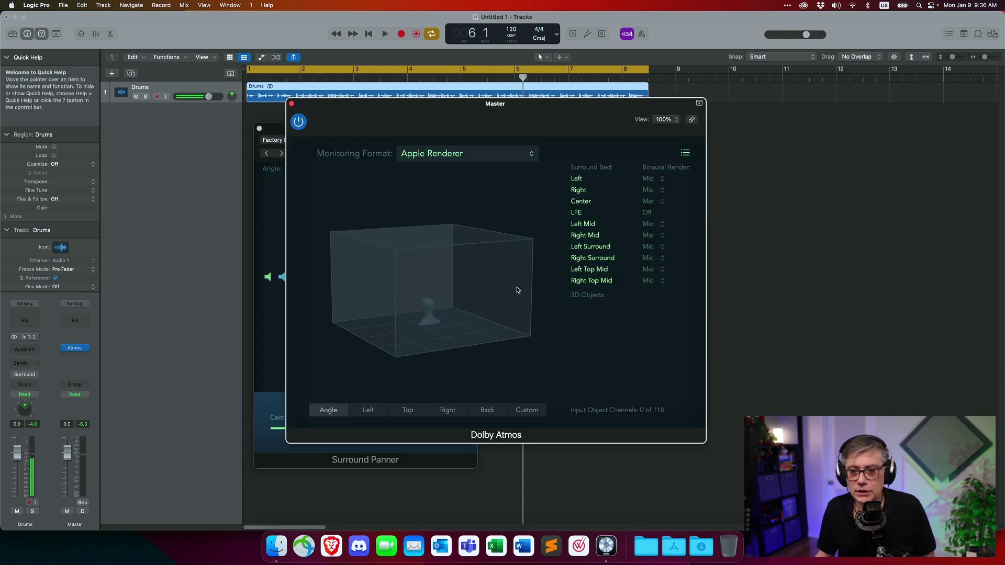
pyautogui.moveTo(415, 102); pyautogui.dragTo(666, 91)
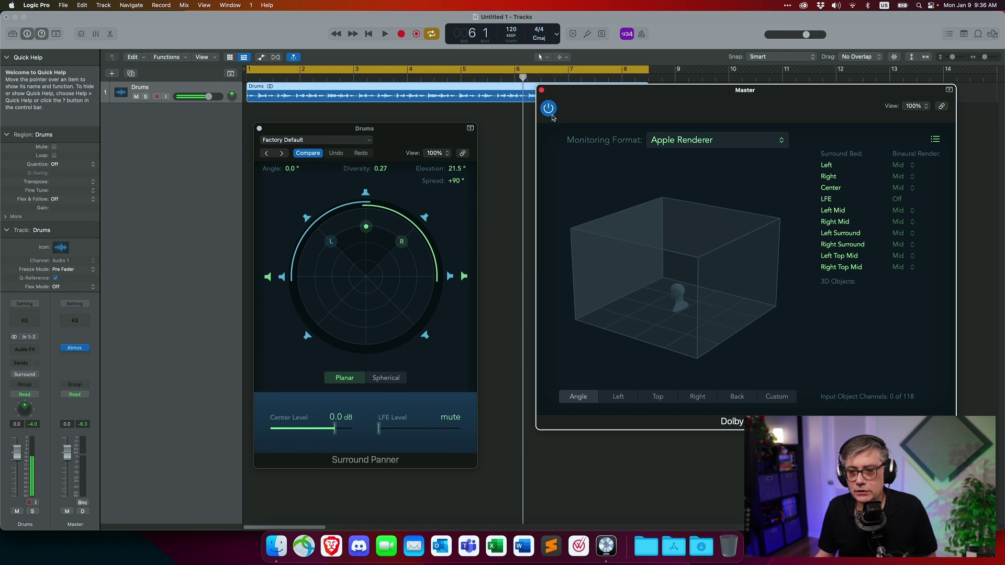
pyautogui.click(541, 90)
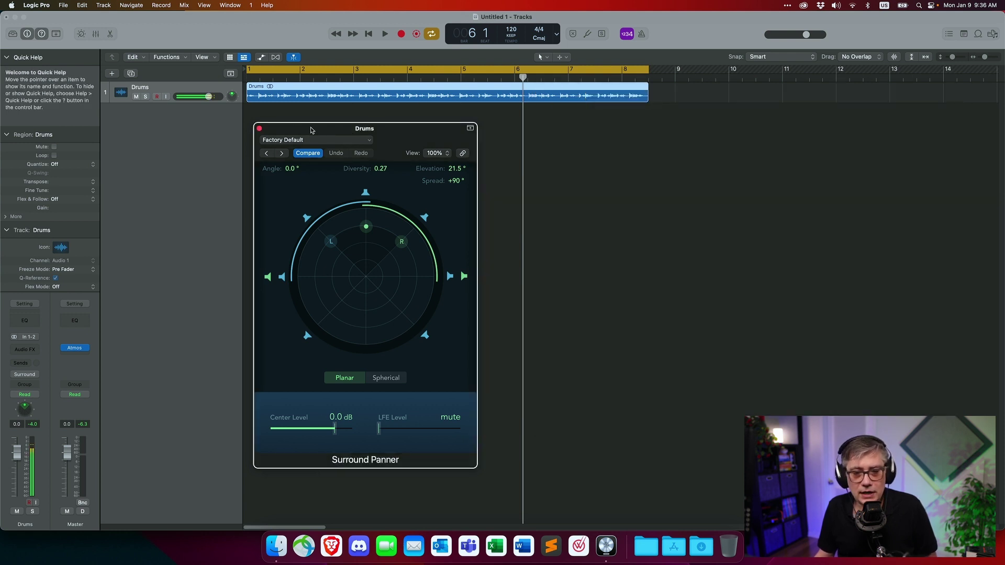
pyautogui.click(260, 129)
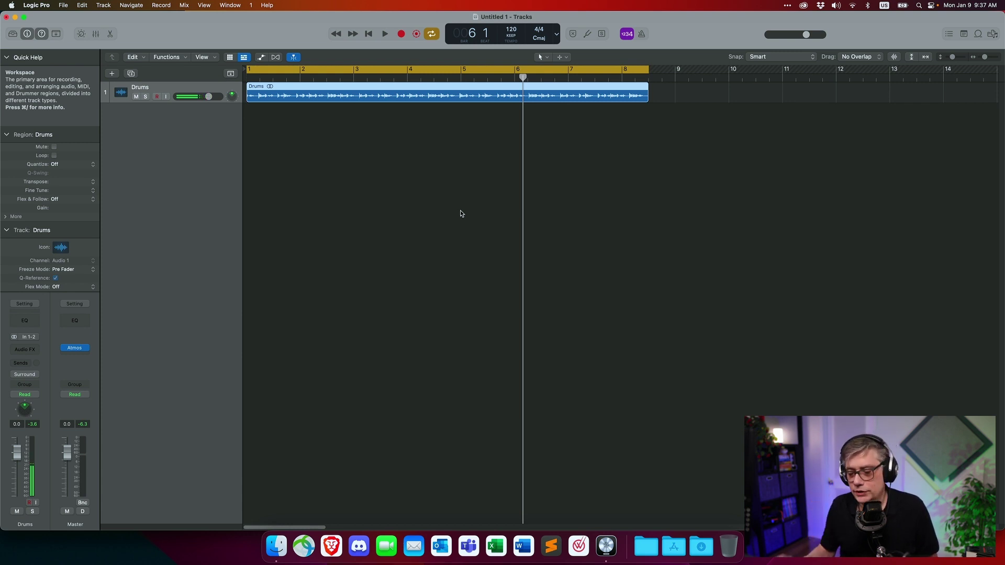
# Import Bass.wav and Synth.wav from the Desktop folder onto new tracks starting at bar 1.
pyautogui.click(269, 546)
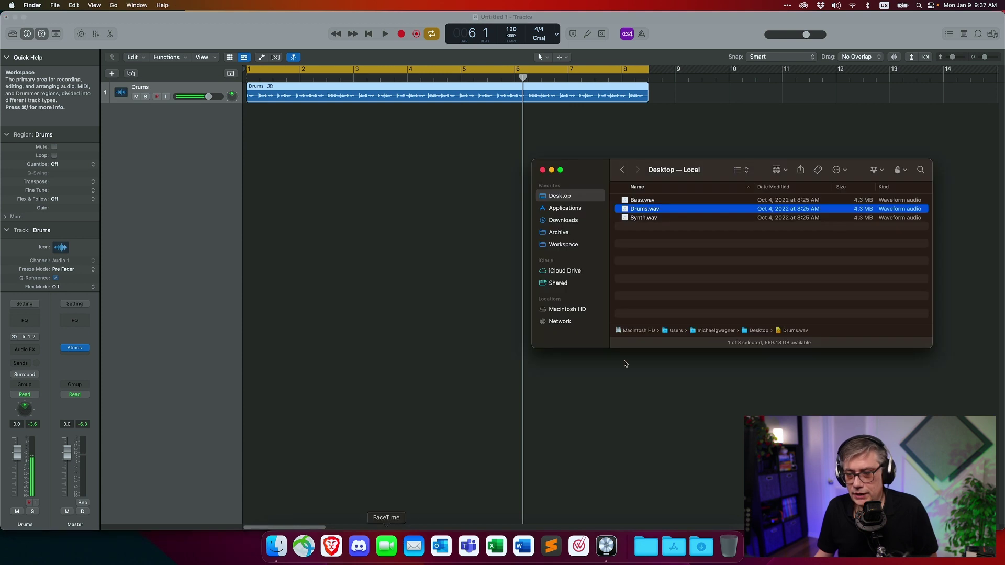
pyautogui.moveTo(633, 203); pyautogui.dragTo(247, 134)
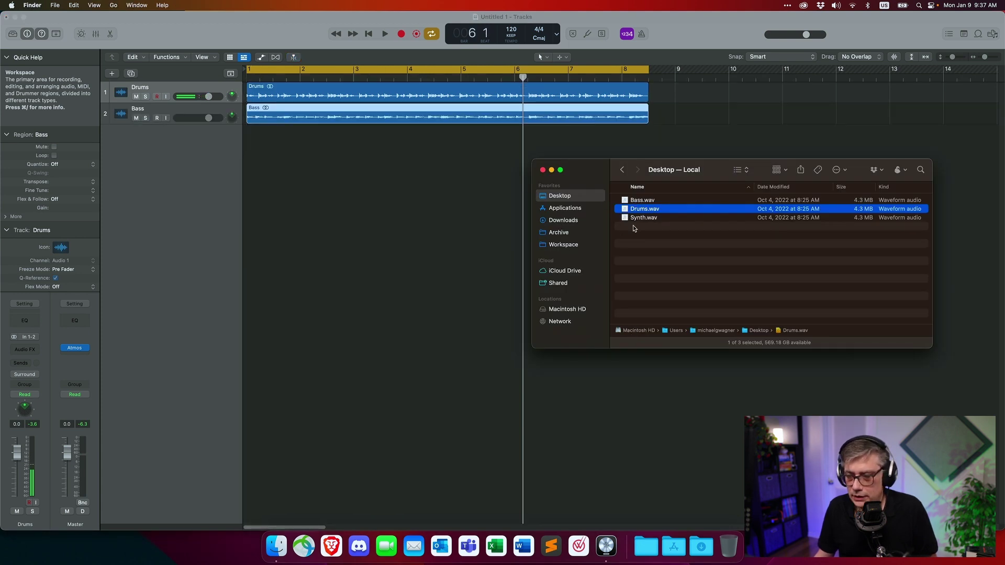
pyautogui.moveTo(639, 223); pyautogui.dragTo(246, 137)
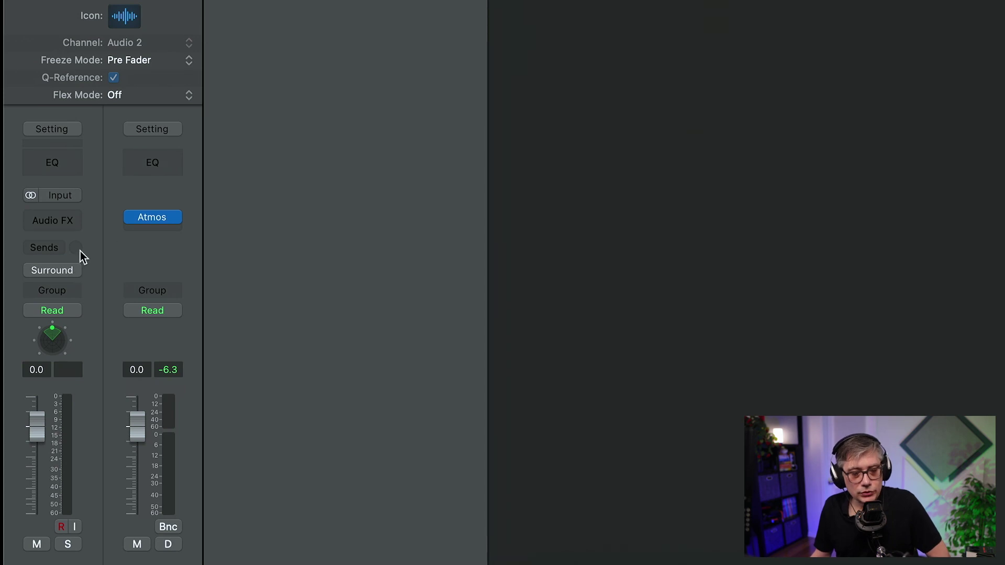
# Switch the Bass track's output to the 3D Object Panner and open its panner window over the tracks area.
pyautogui.click(58, 271)
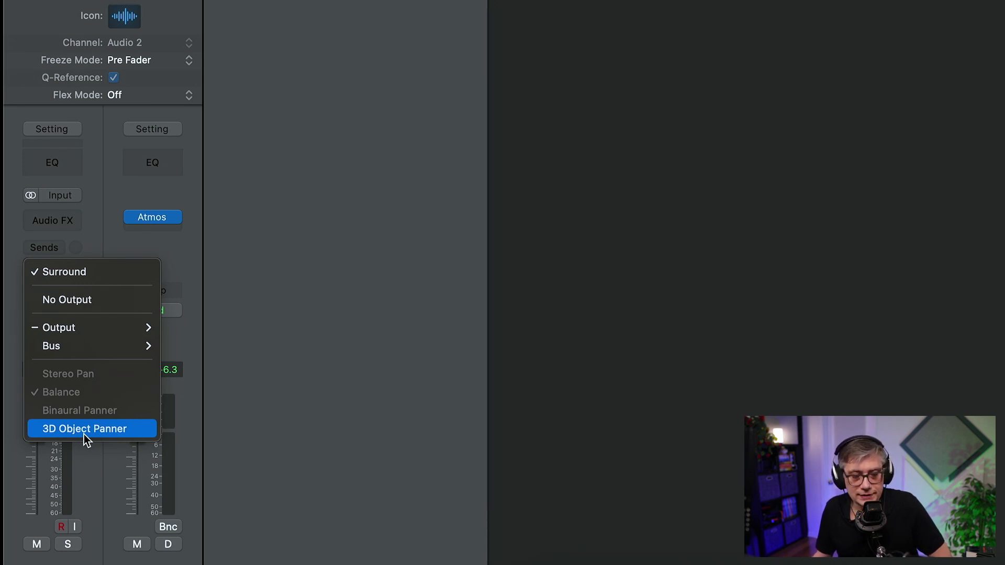
pyautogui.click(84, 429)
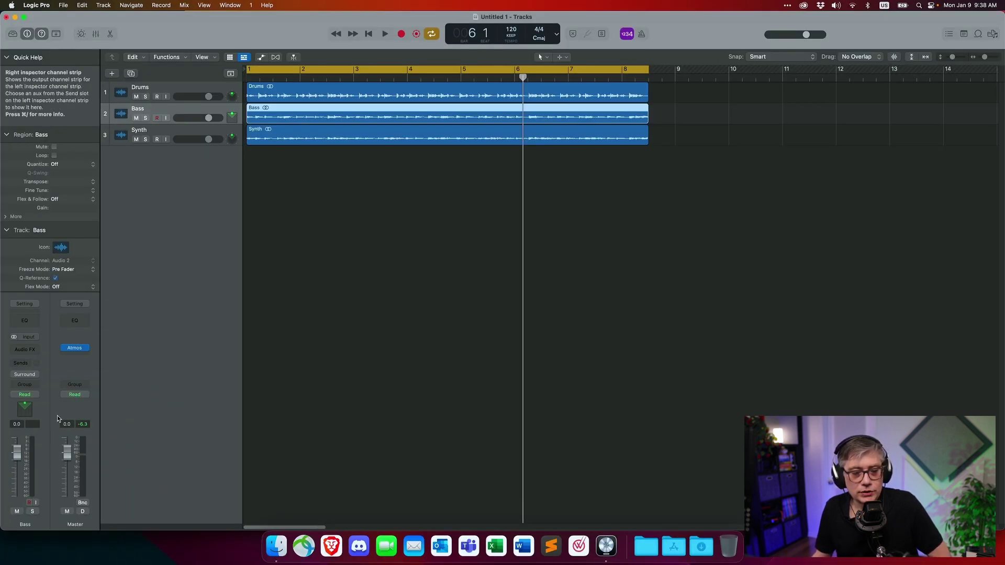
pyautogui.doubleClick(25, 408)
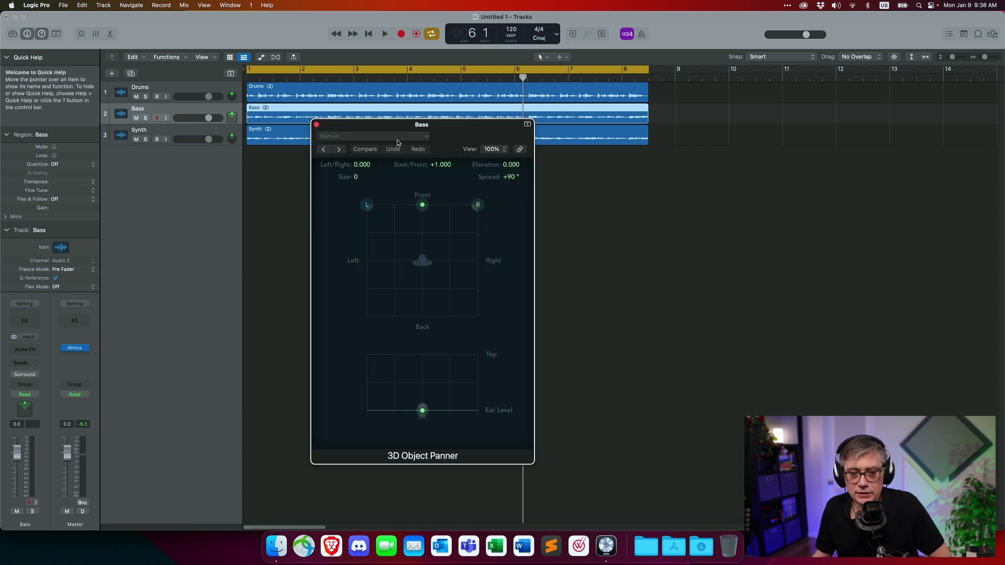
pyautogui.moveTo(455, 129); pyautogui.dragTo(320, 127)
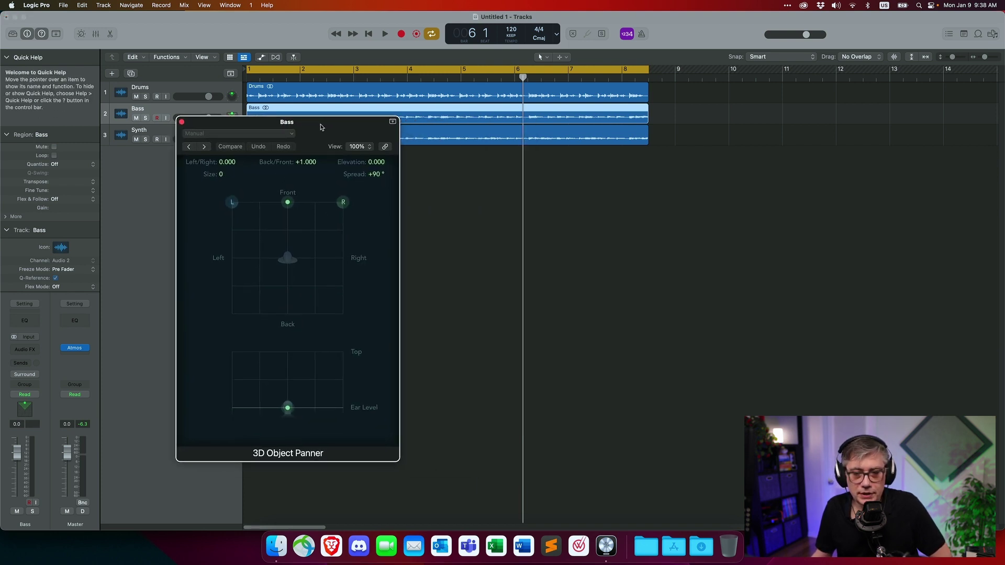
# Open the master channel's Dolby Atmos plug-in beside the Bass panner and examine its list of 3D objects.
pyautogui.click(75, 349)
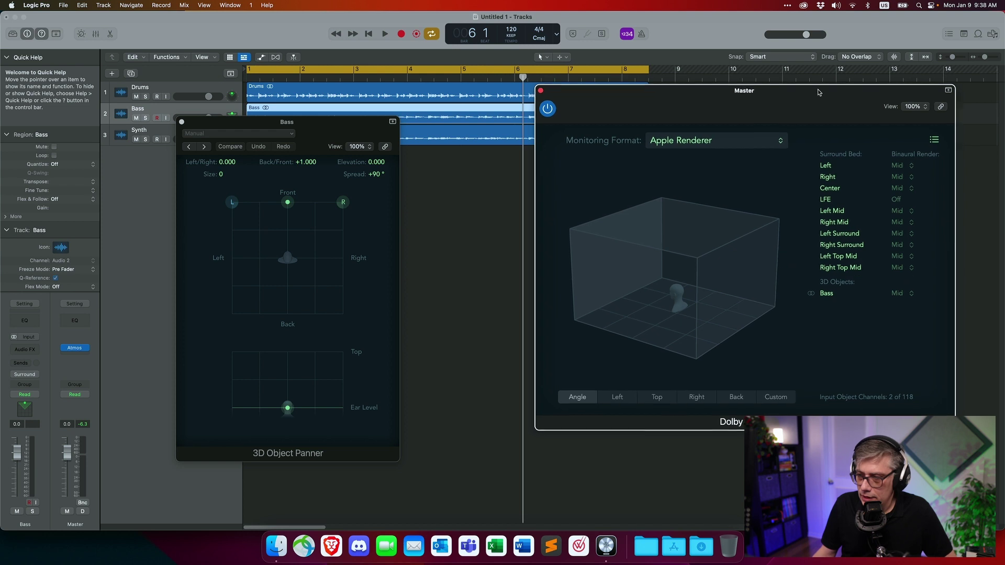
pyautogui.moveTo(819, 92); pyautogui.dragTo(684, 35)
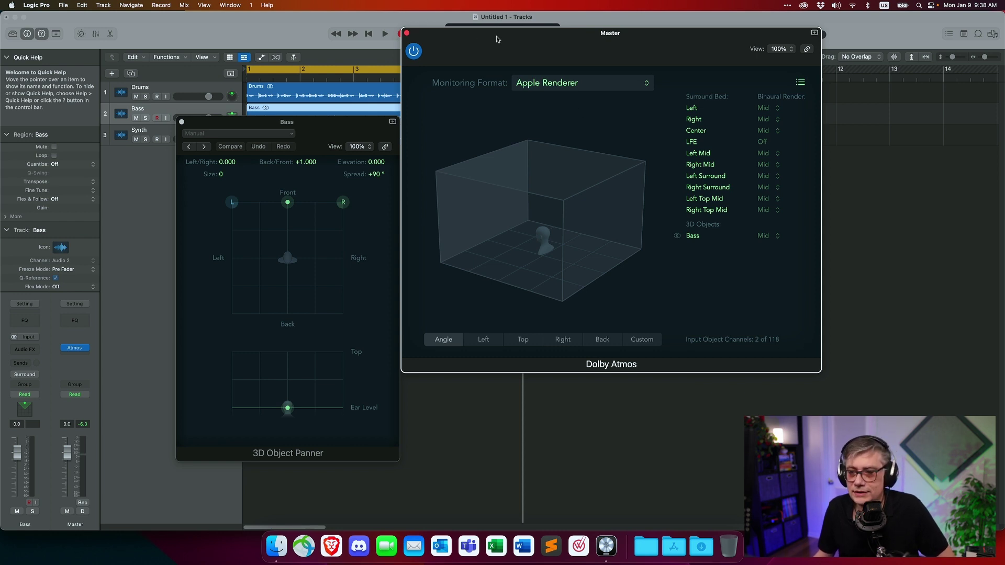
pyautogui.moveTo(497, 39); pyautogui.dragTo(566, 55)
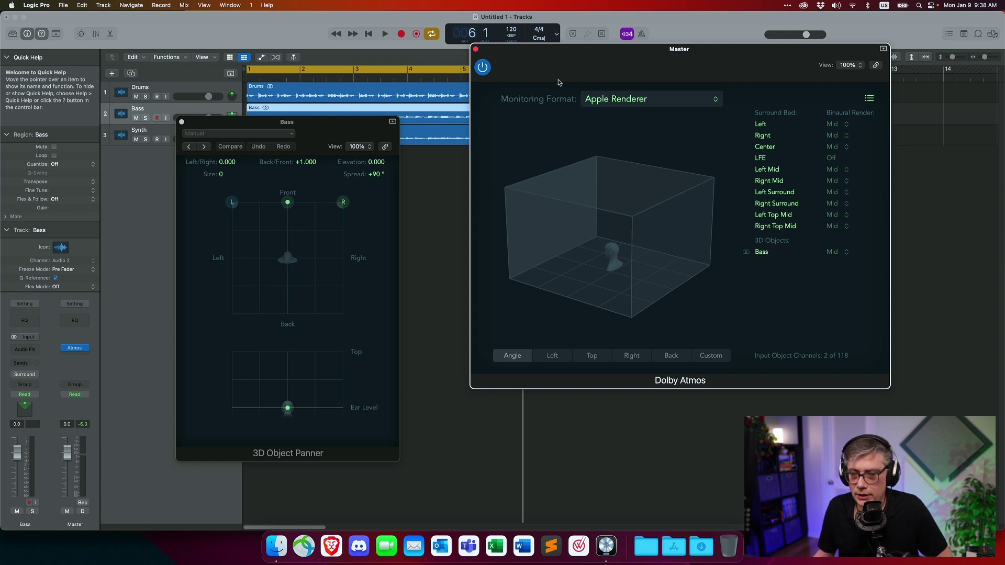
# Close the Bass panner, switch the Synth track's output to the 3D Object Panner and close the Dolby Atmos window.
pyautogui.click(165, 131)
pyautogui.click(182, 122)
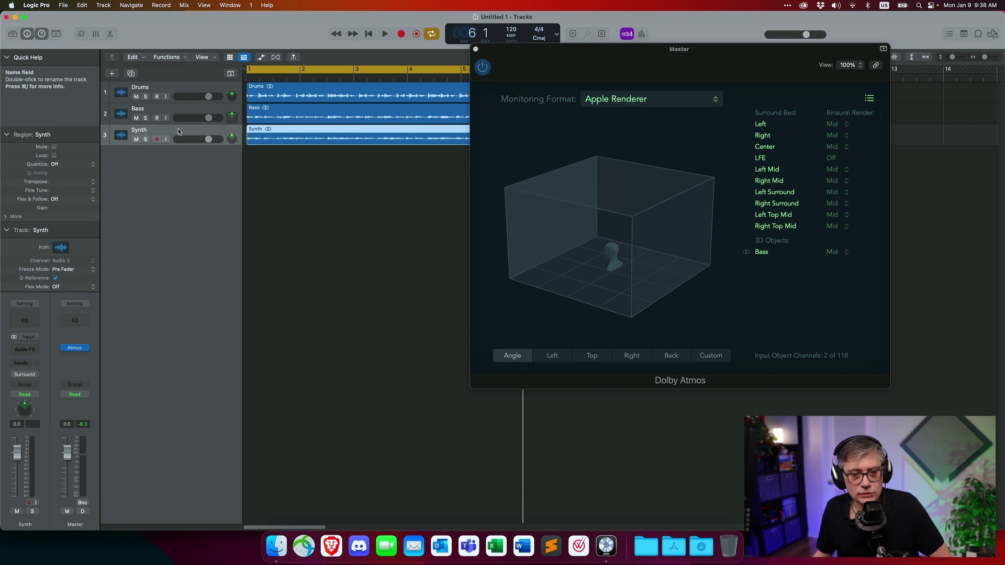
pyautogui.click(25, 375)
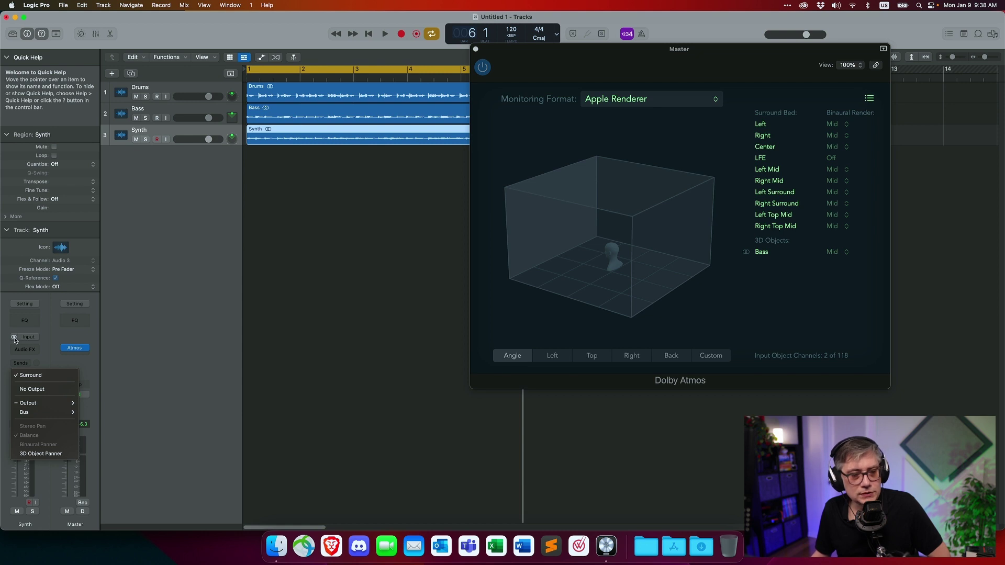
pyautogui.click(37, 457)
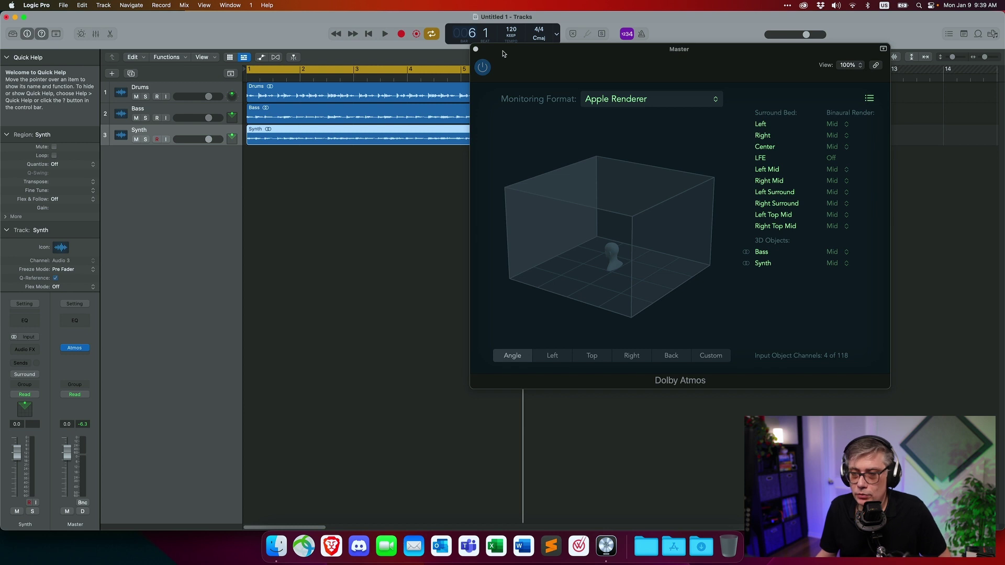
pyautogui.click(475, 49)
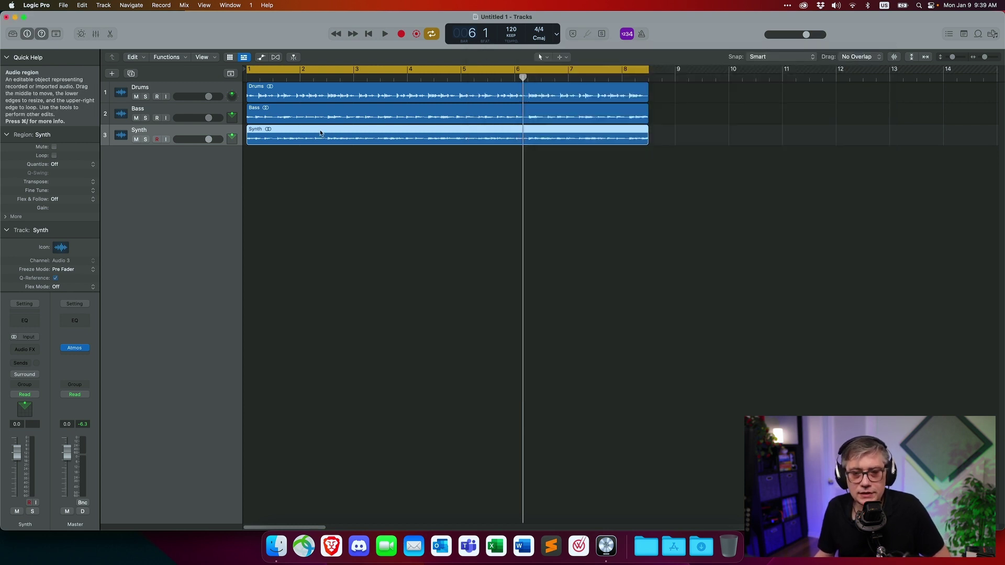
# Start playback and place the master's Dolby Atmos plug-in and the Bass track's 3D Object Panner side by side.
pyautogui.click(385, 34)
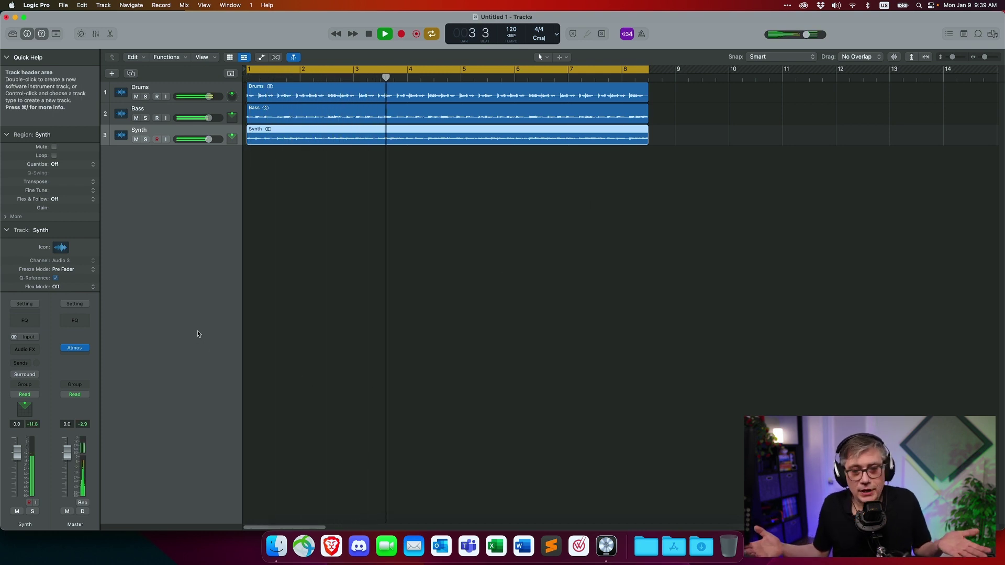
pyautogui.click(198, 108)
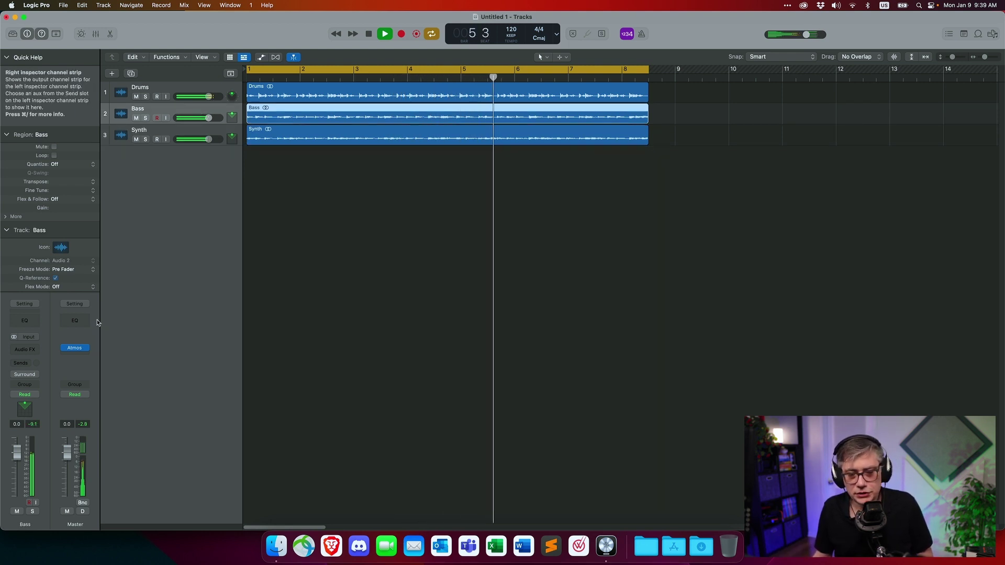
pyautogui.click(79, 339)
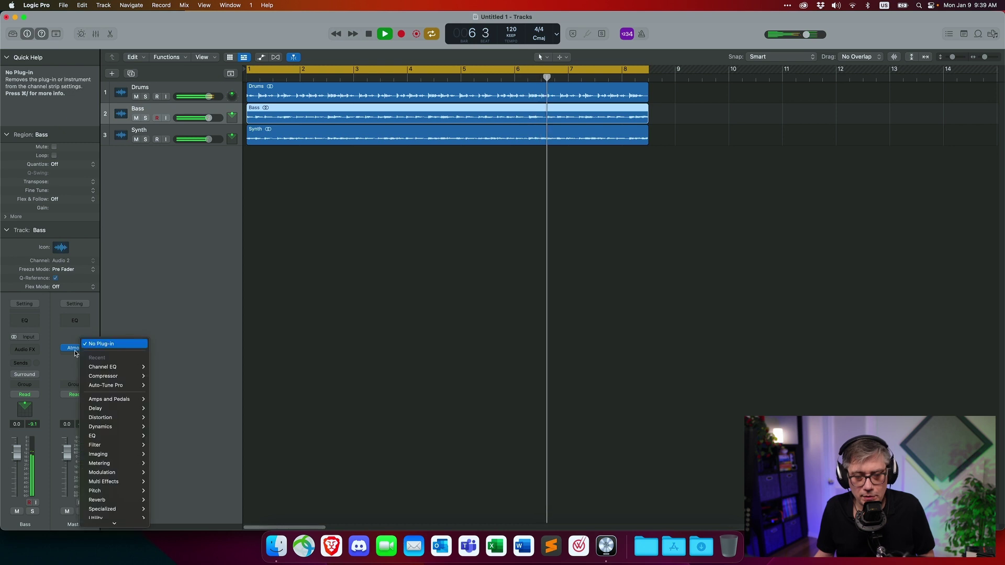
pyautogui.click(116, 343)
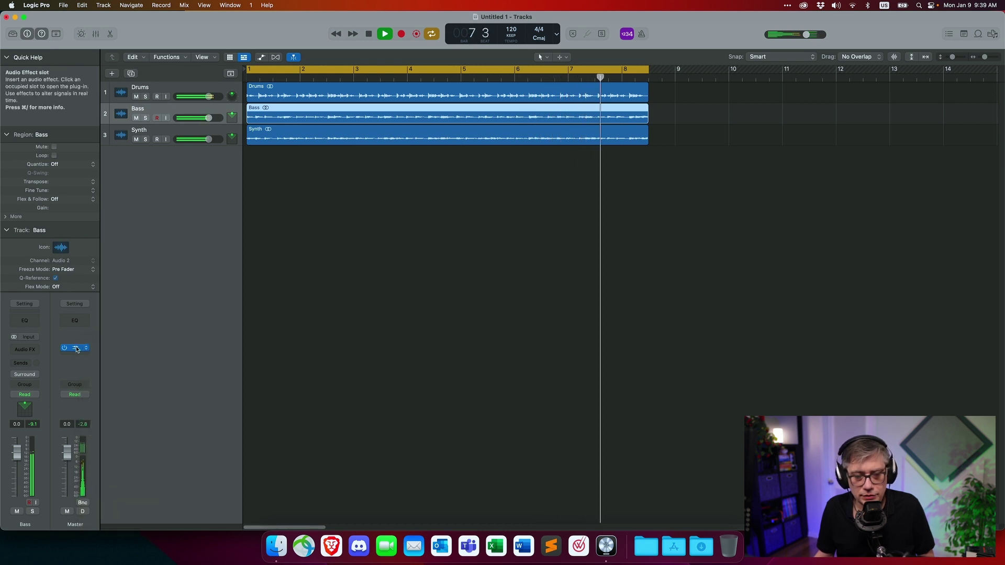
pyautogui.click(85, 348)
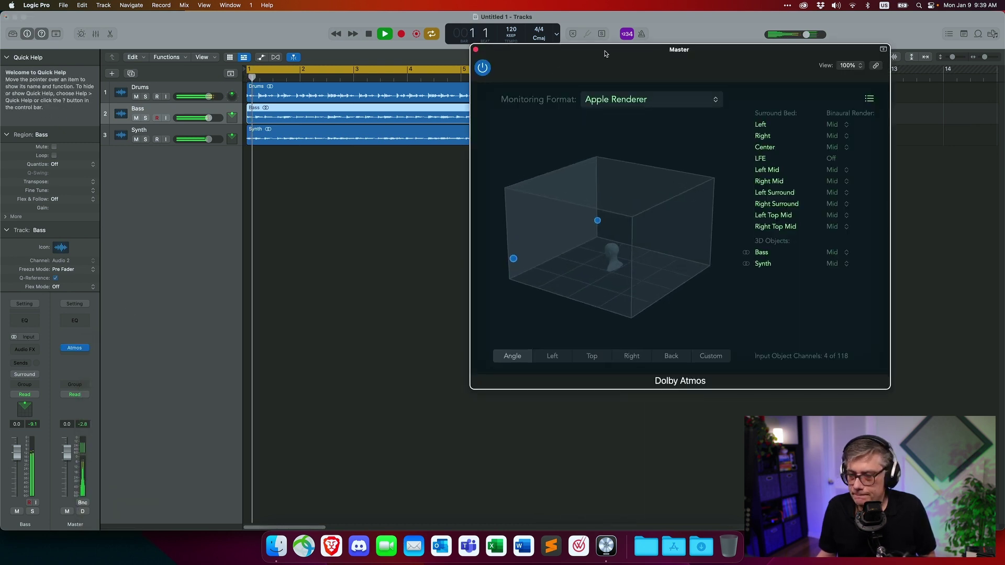
pyautogui.moveTo(604, 51); pyautogui.dragTo(663, 93)
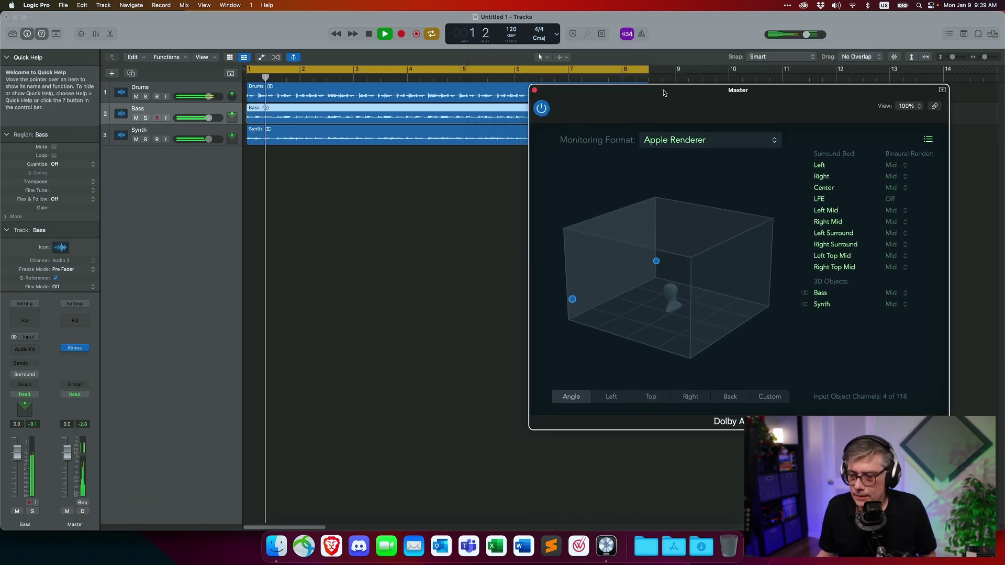
pyautogui.doubleClick(26, 412)
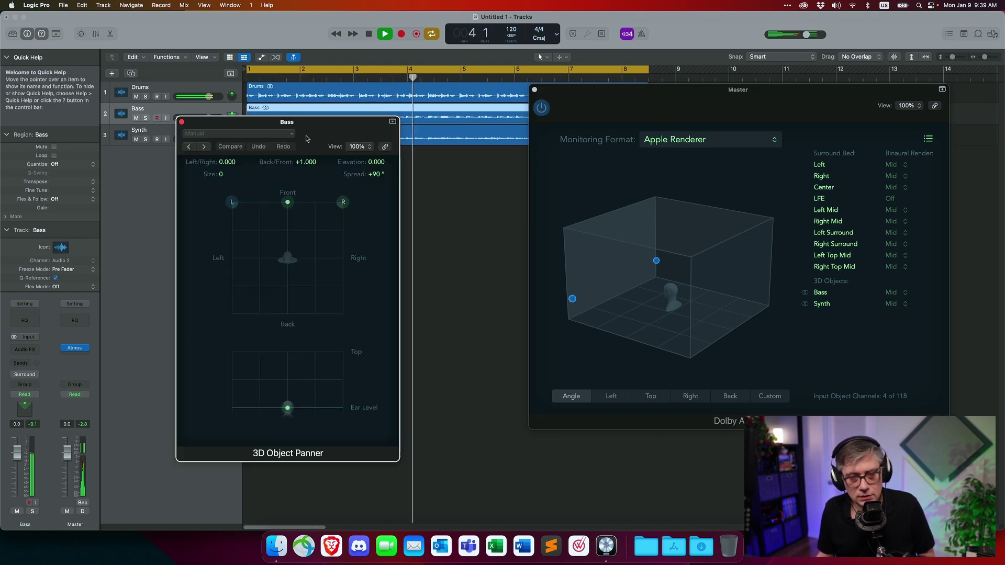
pyautogui.moveTo(317, 128); pyautogui.dragTo(332, 104)
# Position the Bass object at about -0.018 left/right, +0.604 back/front and +0.526 elevation with size +32, and close its panner.
pyautogui.click(302, 182)
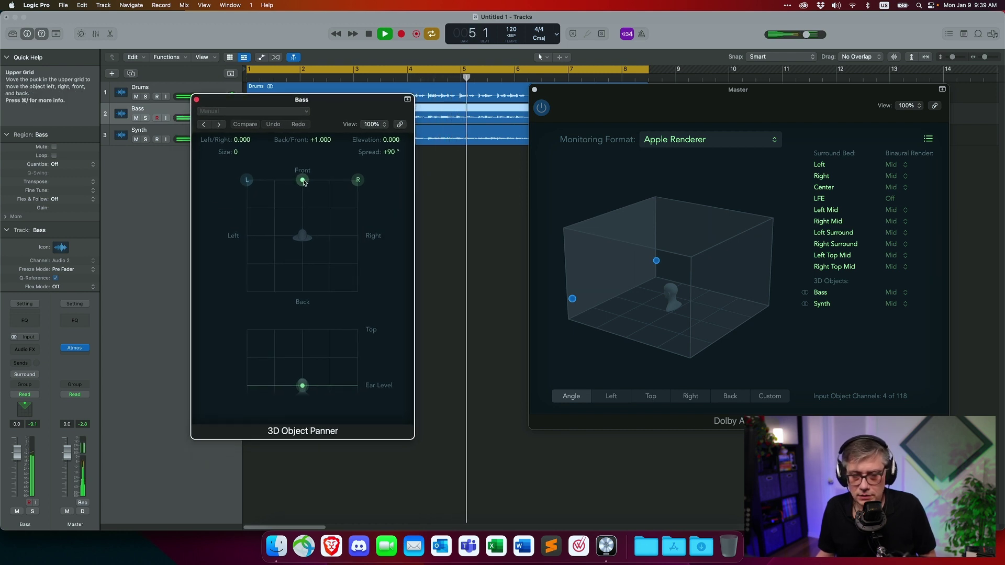
pyautogui.moveTo(302, 182); pyautogui.dragTo(288, 204)
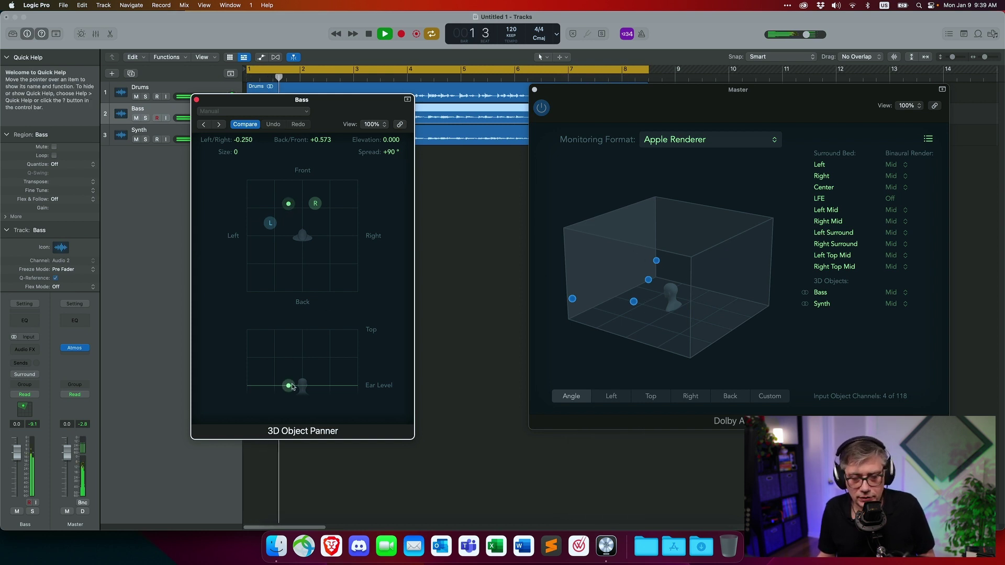
pyautogui.moveTo(289, 387); pyautogui.dragTo(290, 356)
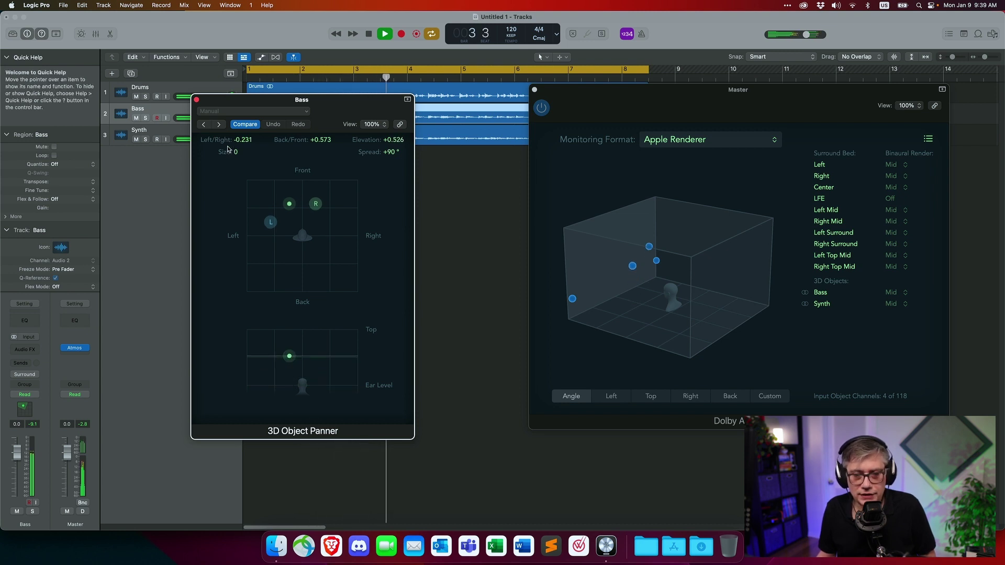
pyautogui.moveTo(235, 151); pyautogui.dragTo(234, 117)
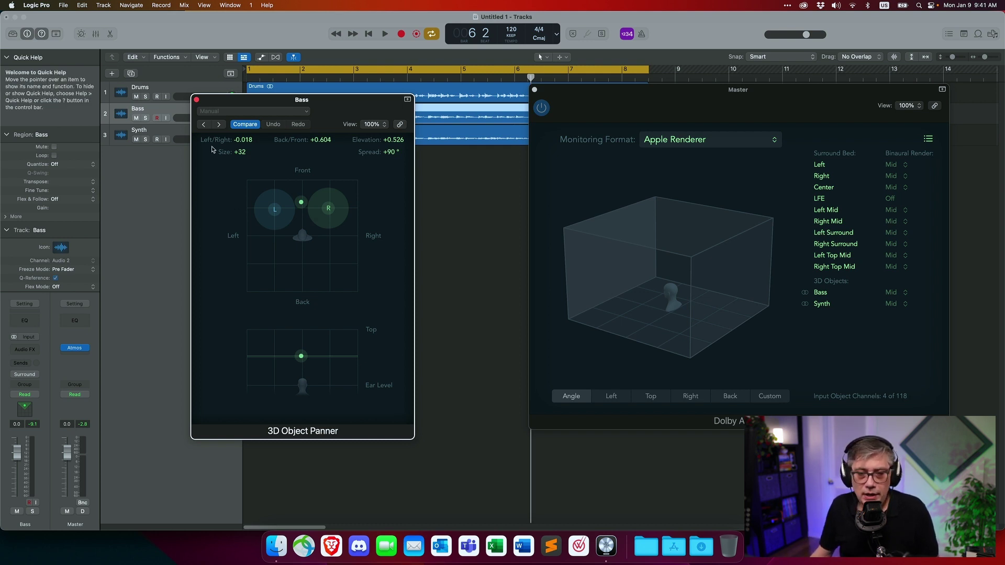
pyautogui.click(197, 100)
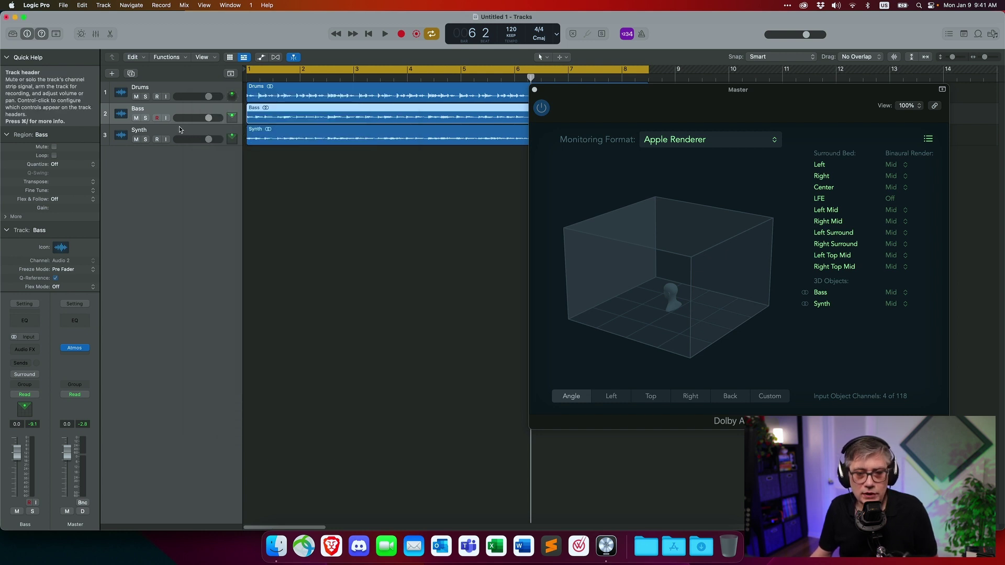
# Open the Synth track's 3D Object Panner, position the object at about +0.236 left/right and +0.783 back/front during playback, and stop playback.
pyautogui.click(126, 135)
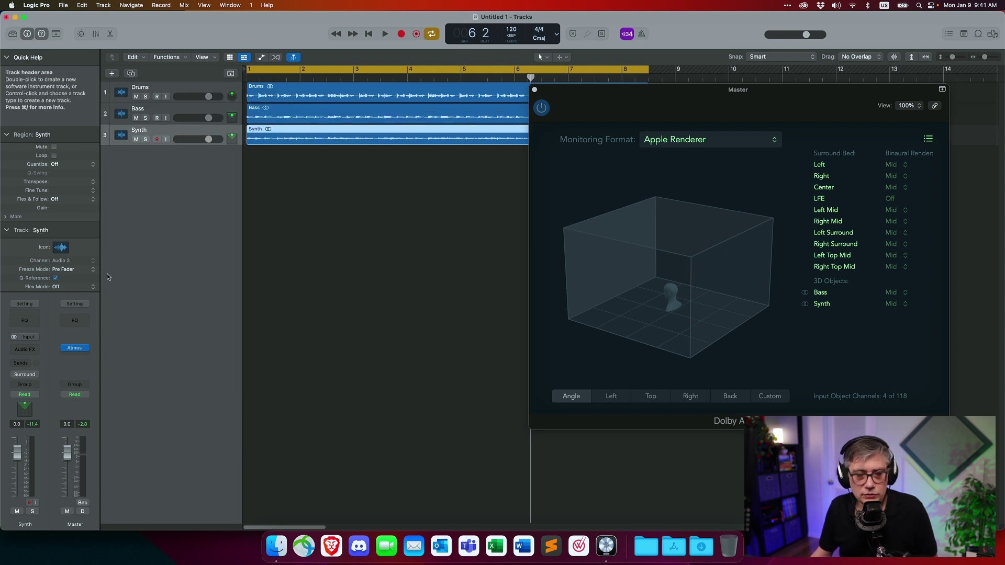
pyautogui.doubleClick(24, 408)
pyautogui.moveTo(422, 205); pyautogui.dragTo(441, 226)
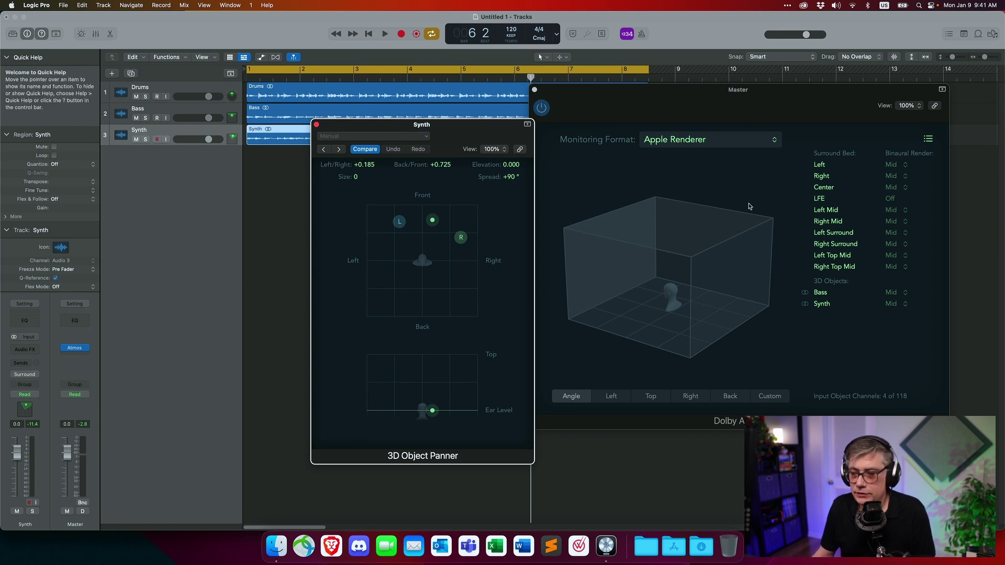
pyautogui.press('space')
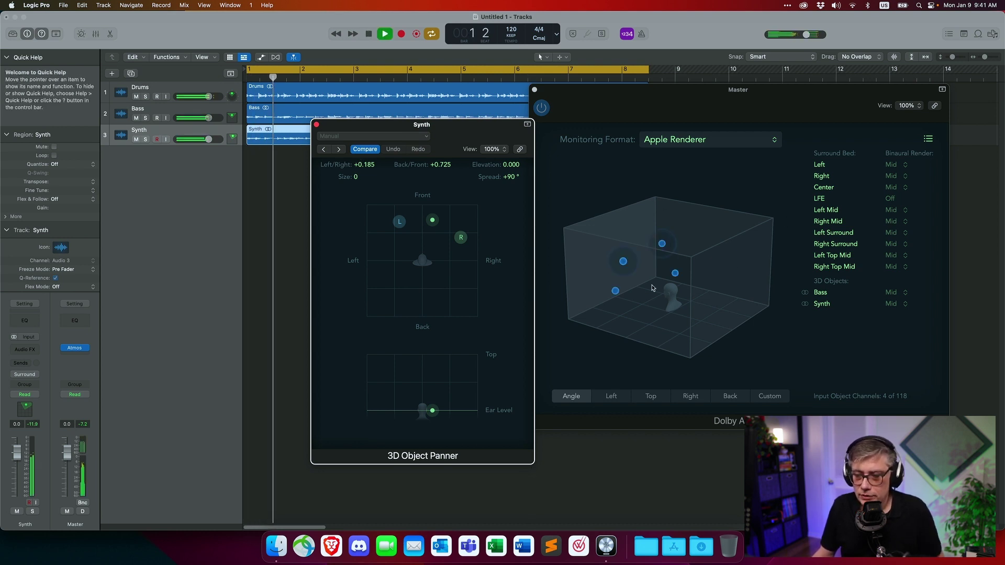
pyautogui.moveTo(431, 215)
pyautogui.mouseDown()
pyautogui.moveTo(417, 219)
pyautogui.moveTo(449, 218)
pyautogui.moveTo(435, 217)
pyautogui.mouseUp()
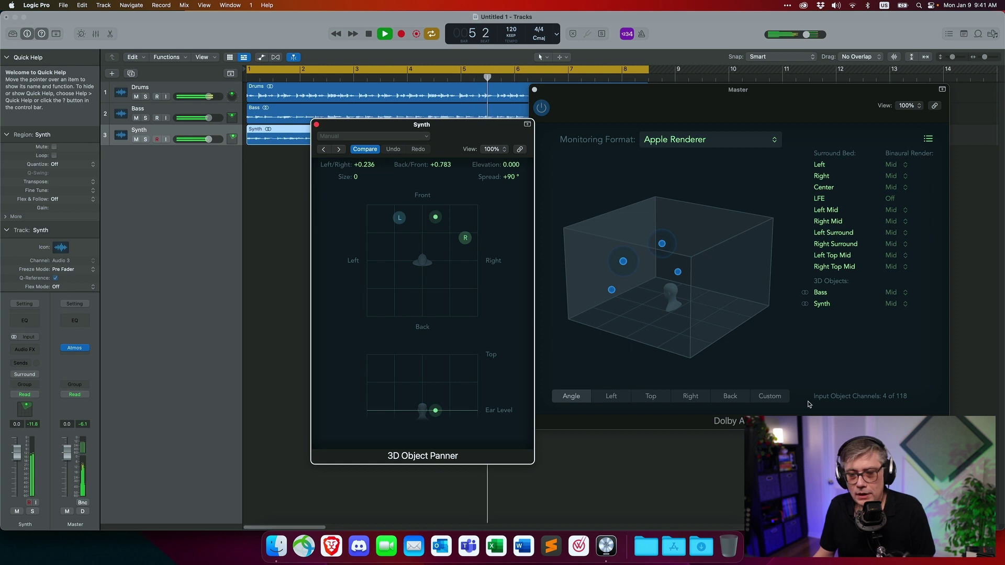
pyautogui.press('space')
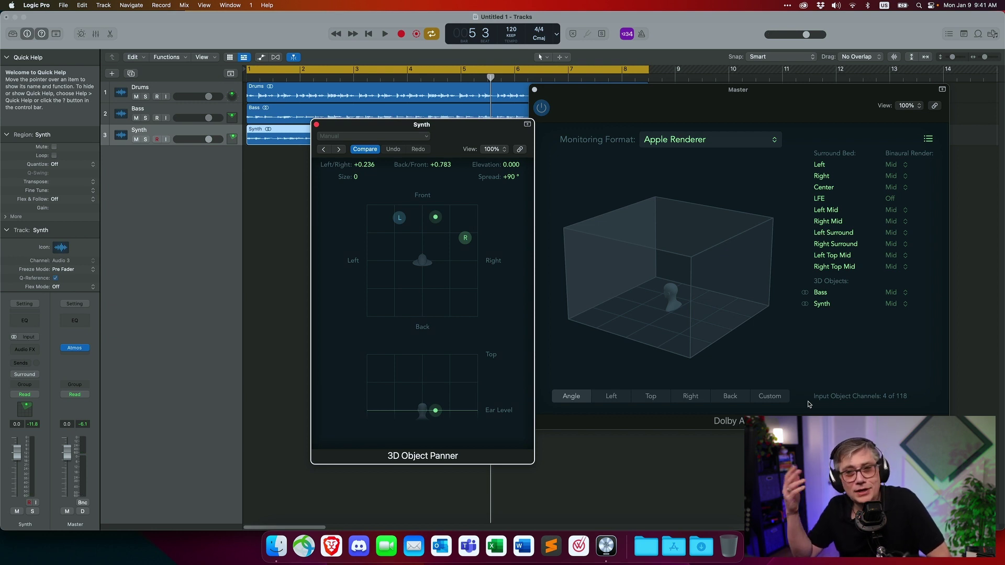
# Check the Monitoring Format options in the master's Dolby Atmos plug-in.
pyautogui.click(680, 137)
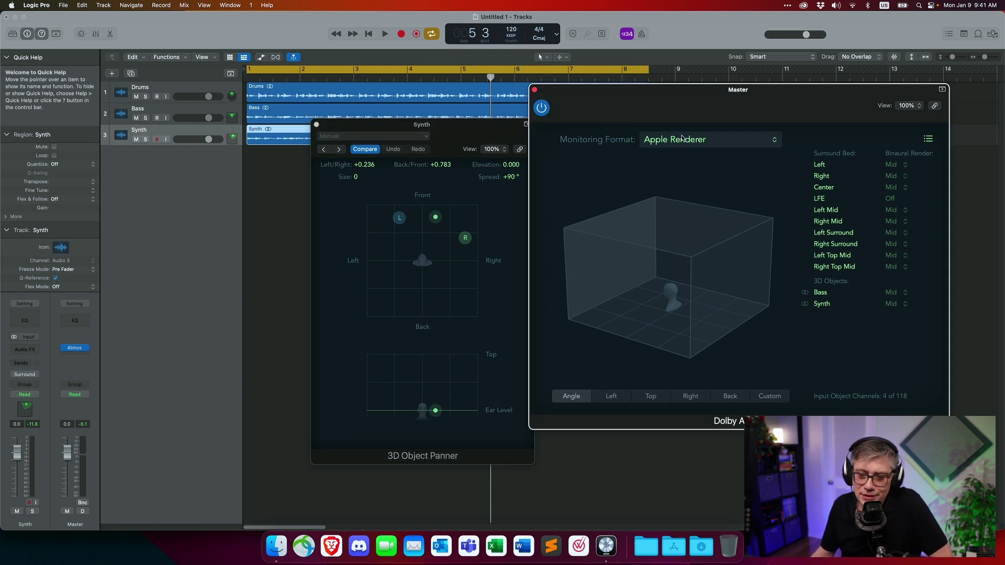
pyautogui.click(688, 141)
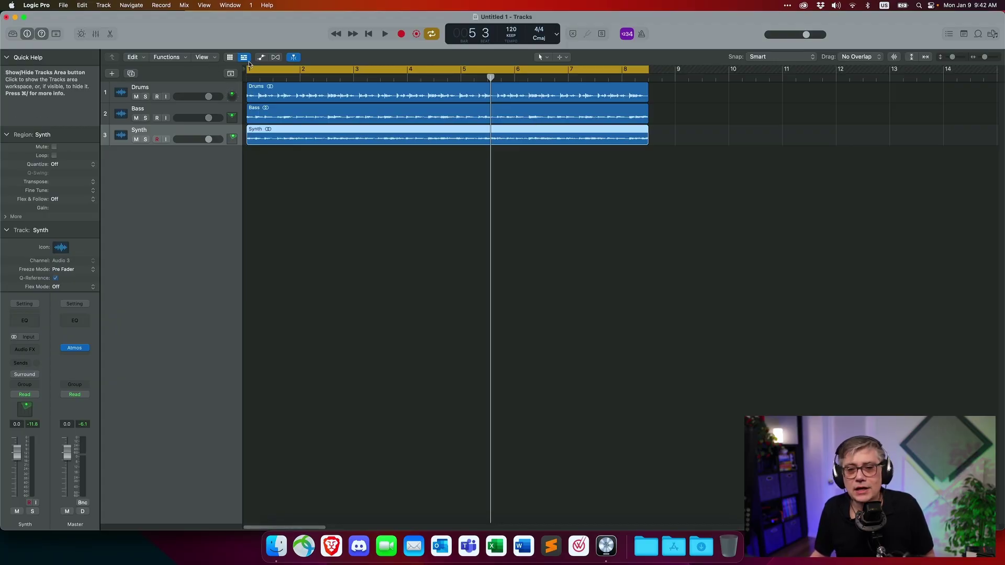
# Select the Drums track and export the selection as an ADM BWF file named Test to the Desktop.
pyautogui.click(200, 91)
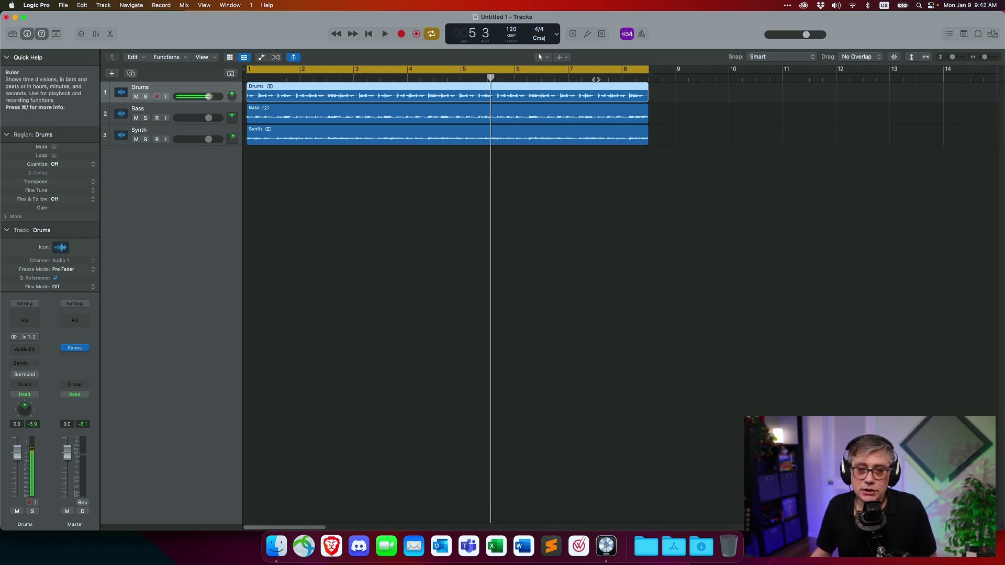
pyautogui.click(63, 5)
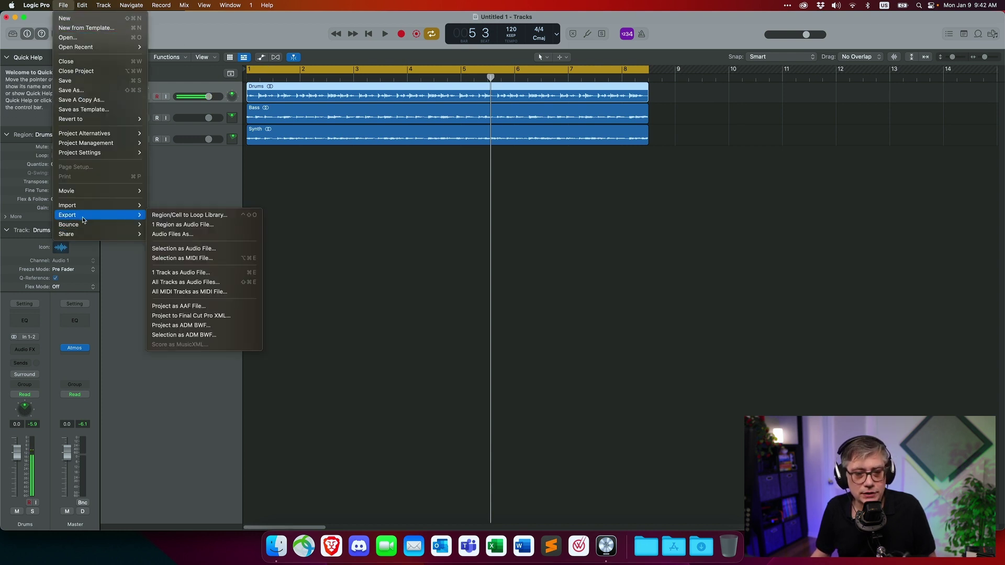
pyautogui.moveTo(83, 228)
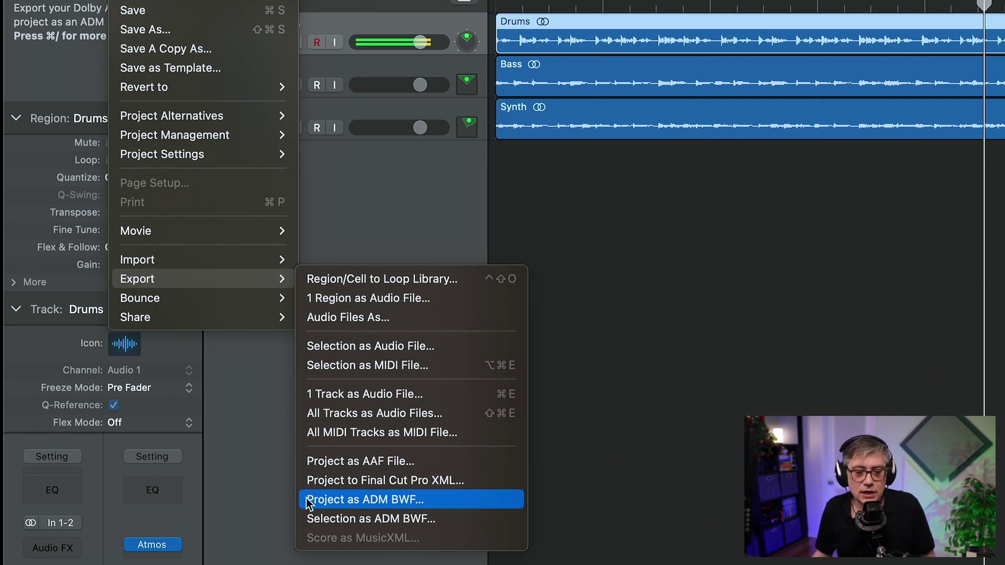
pyautogui.click(365, 519)
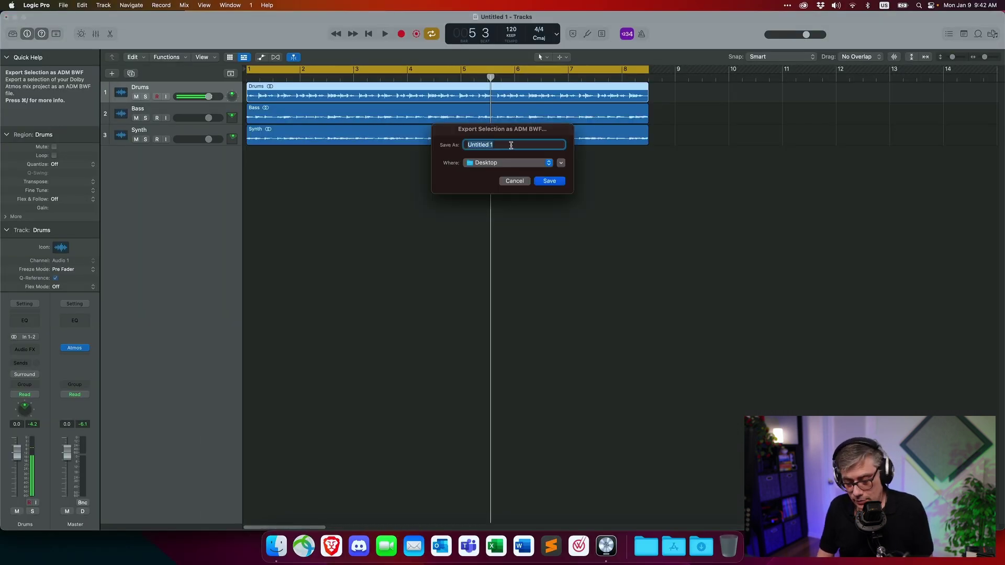
pyautogui.write('T')
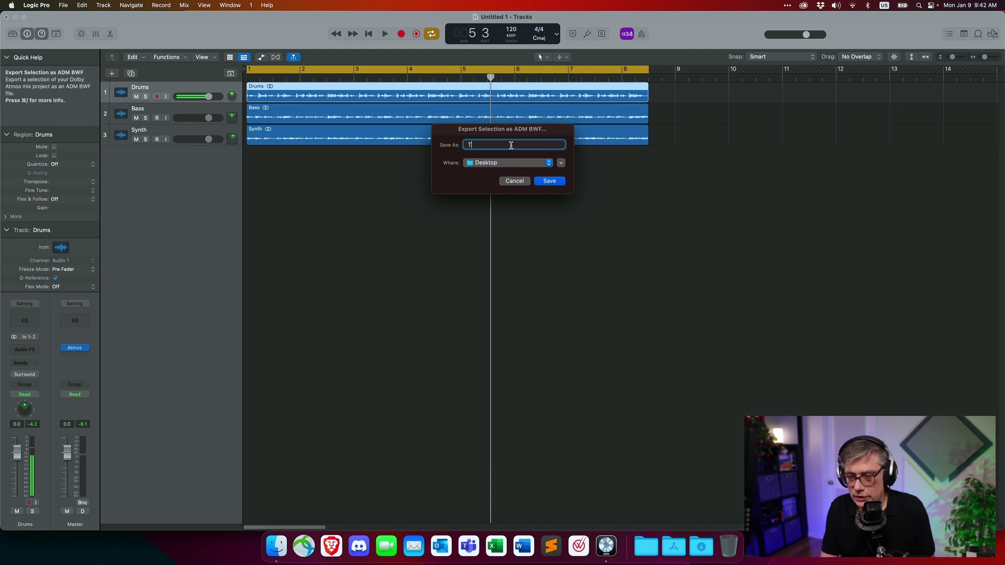
pyautogui.write('est')
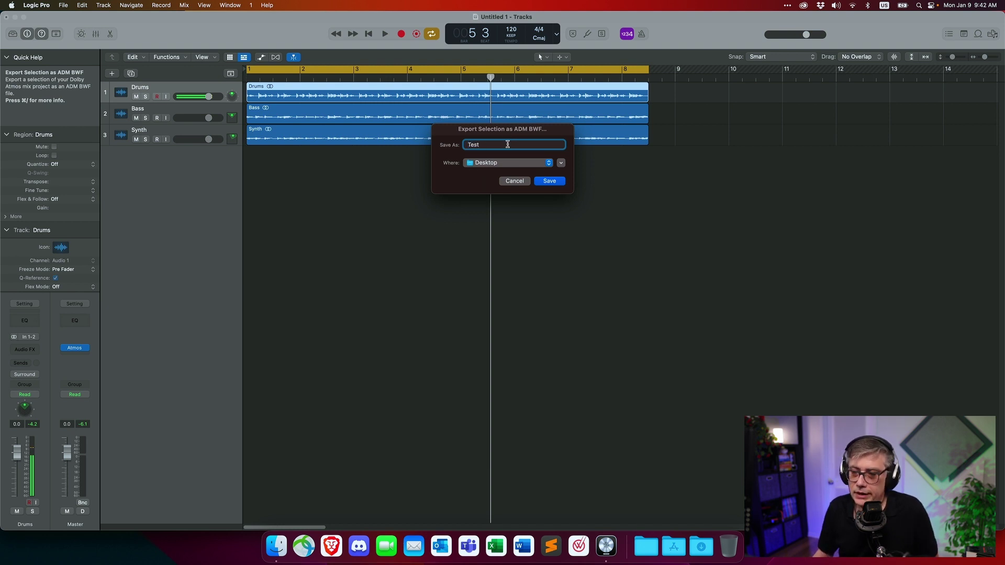
pyautogui.click(549, 181)
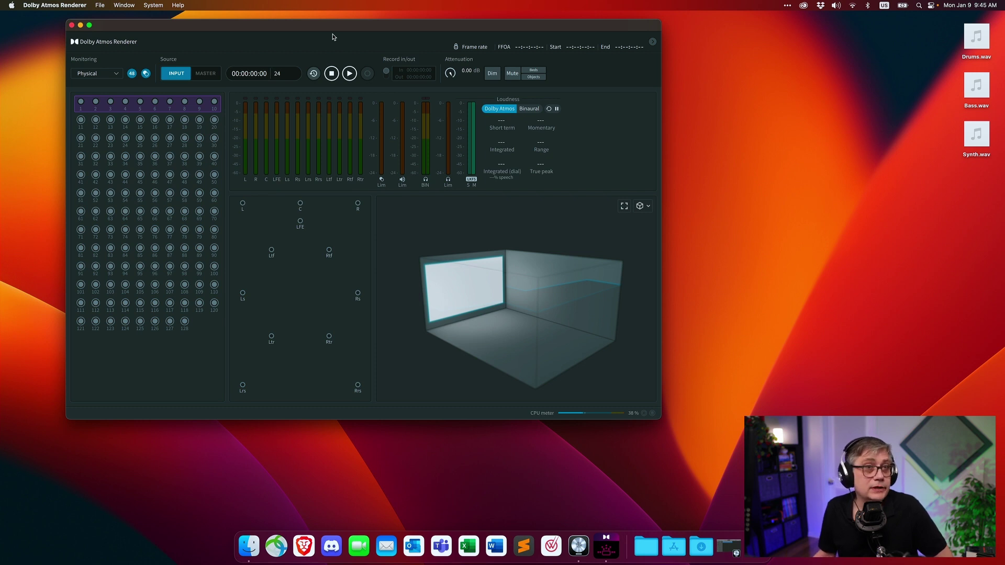
# In Dolby Atmos Renderer, open Test.wav from the Desktop as the master file and start its playback.
pyautogui.click(99, 6)
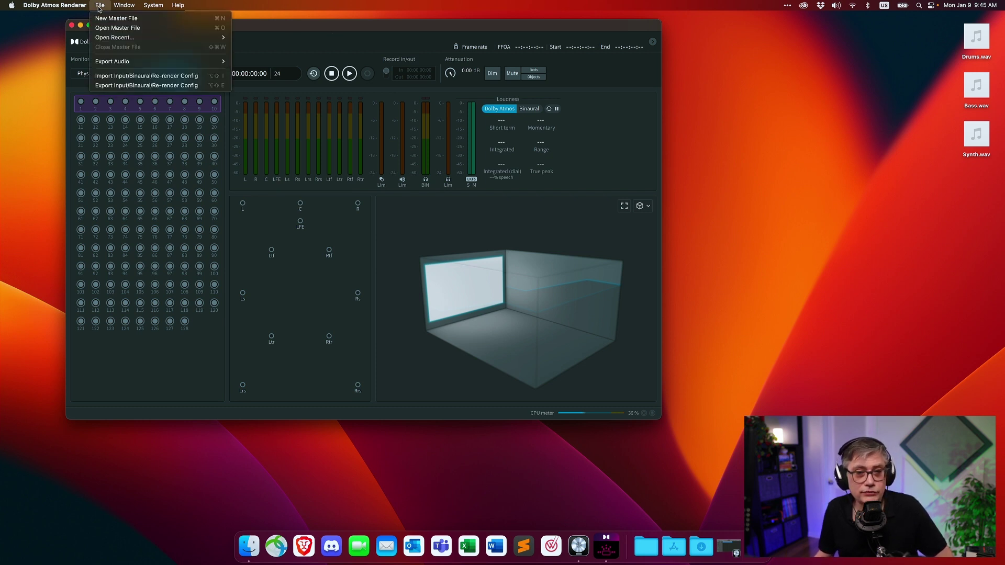
pyautogui.click(118, 29)
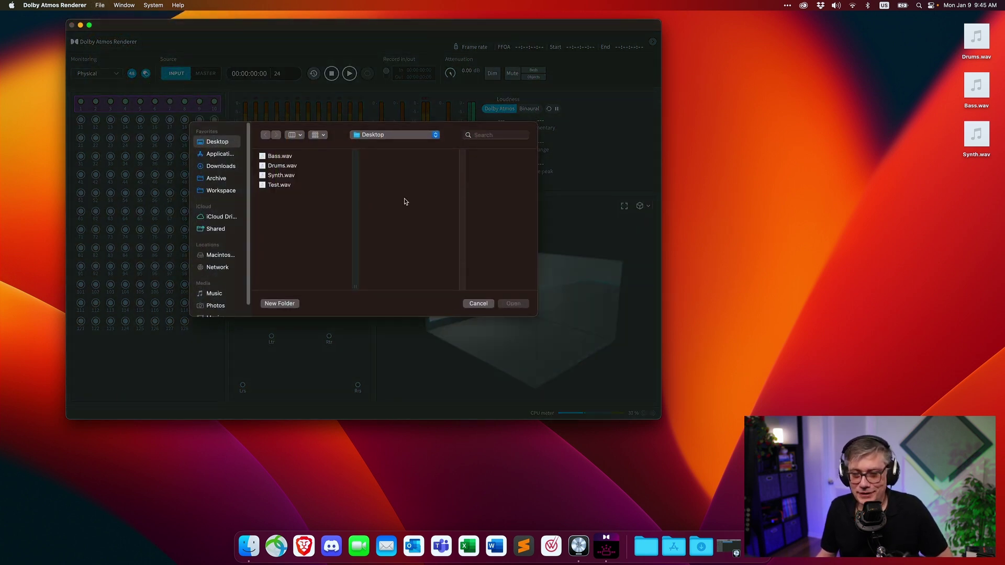
pyautogui.click(274, 185)
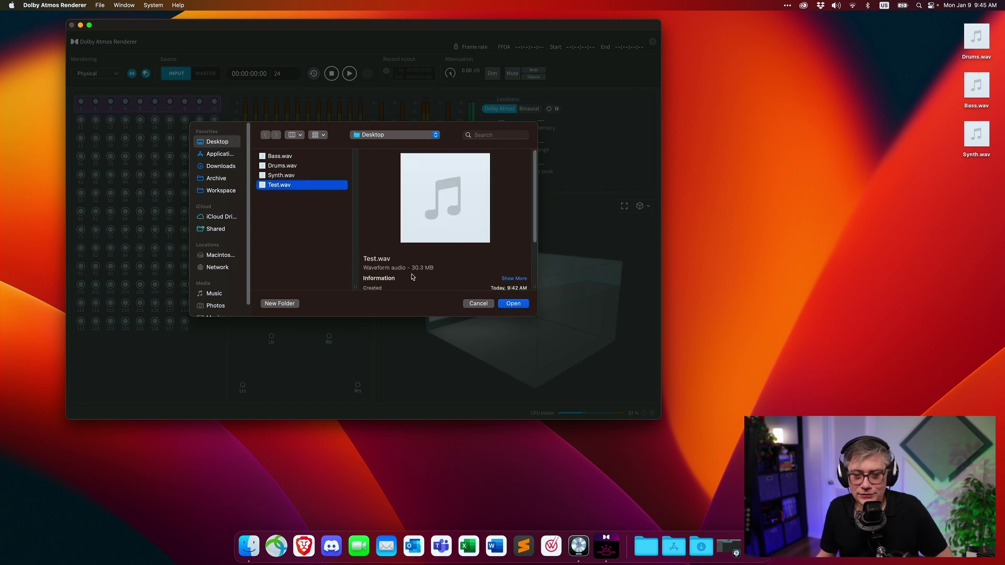
pyautogui.click(513, 304)
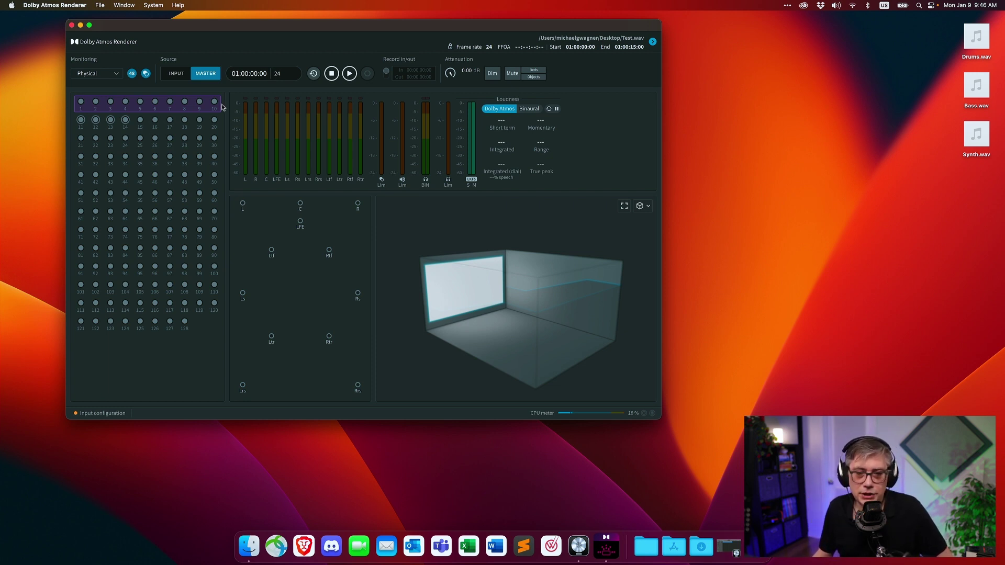
pyautogui.click(349, 73)
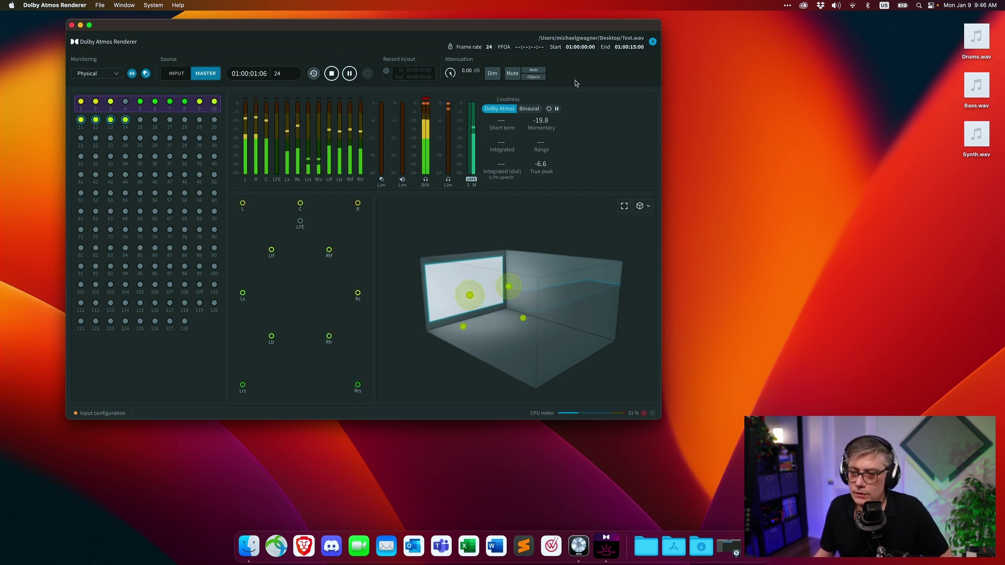